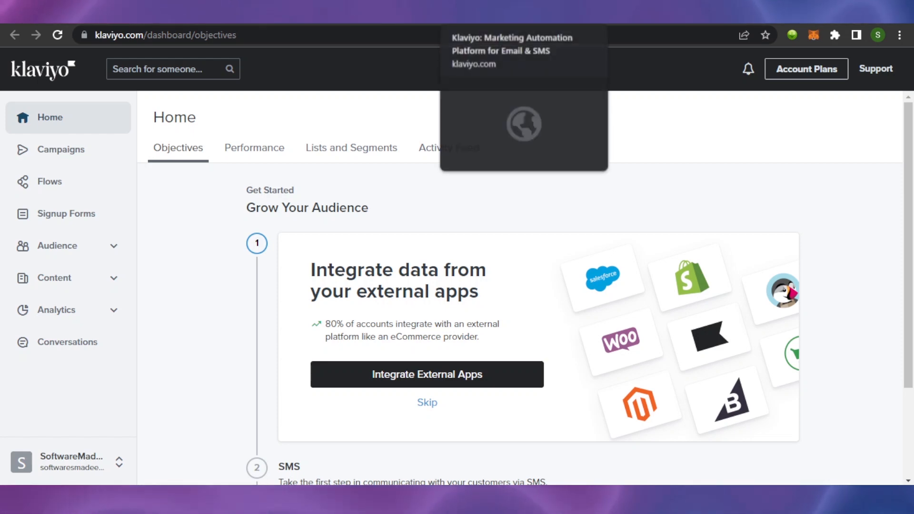
- Switch to the klaviyo.com browser tab with the Klaviyo marketing homepage
click(547, 20)
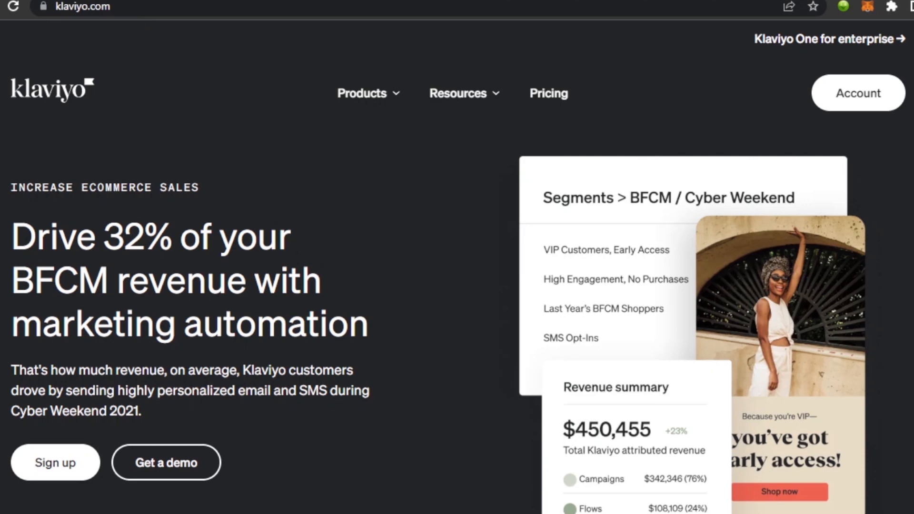
- Browse down the klaviyo.com homepage, return to the top and start signing up
scroll(457, 285, down, 15)
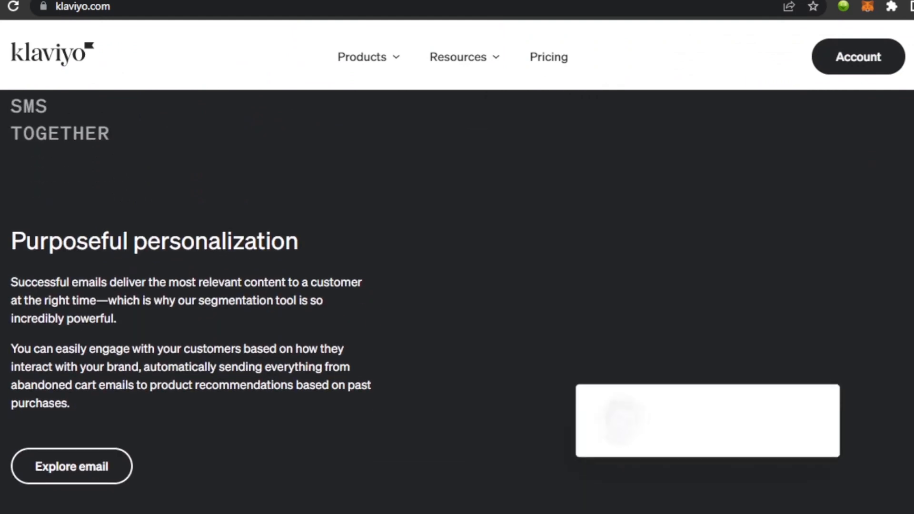
scroll(457, 301, down, 10)
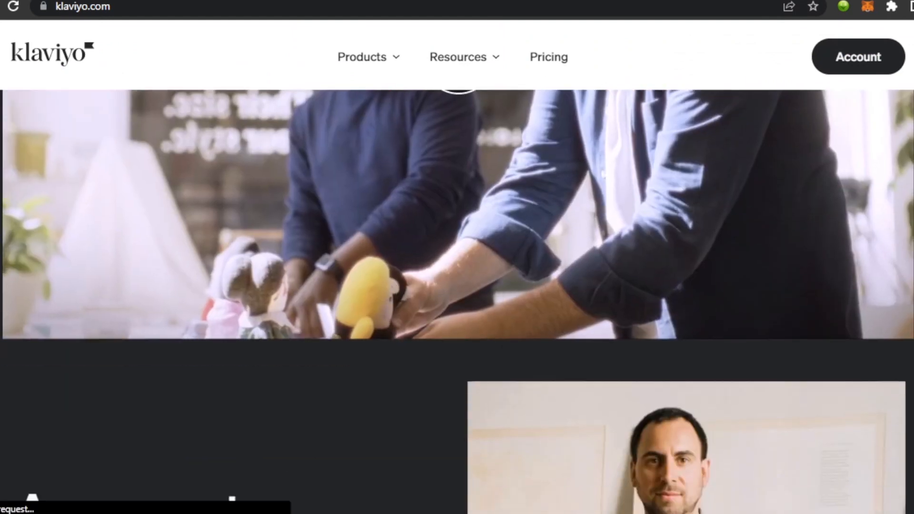
scroll(457, 301, down, 10)
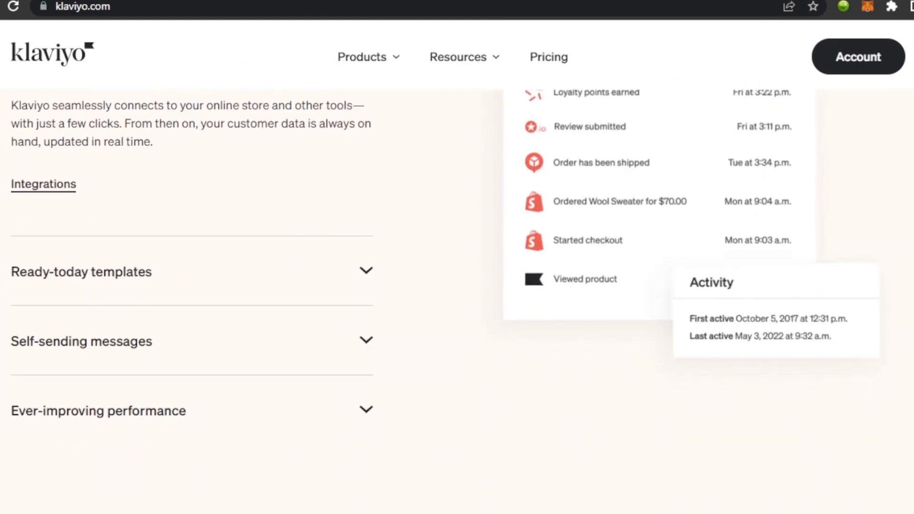
scroll(457, 301, down, 15)
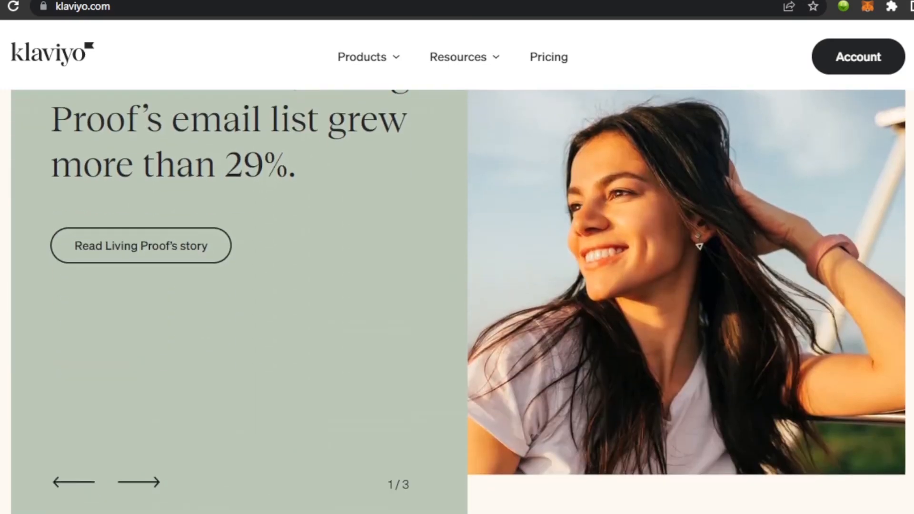
scroll(457, 302, down, 3)
scroll(457, 301, up, 20)
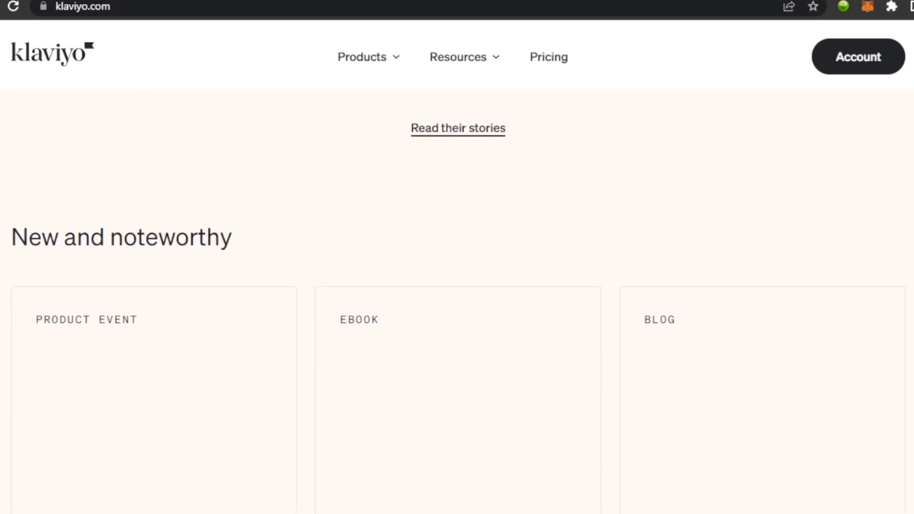
scroll(457, 301, up, 15)
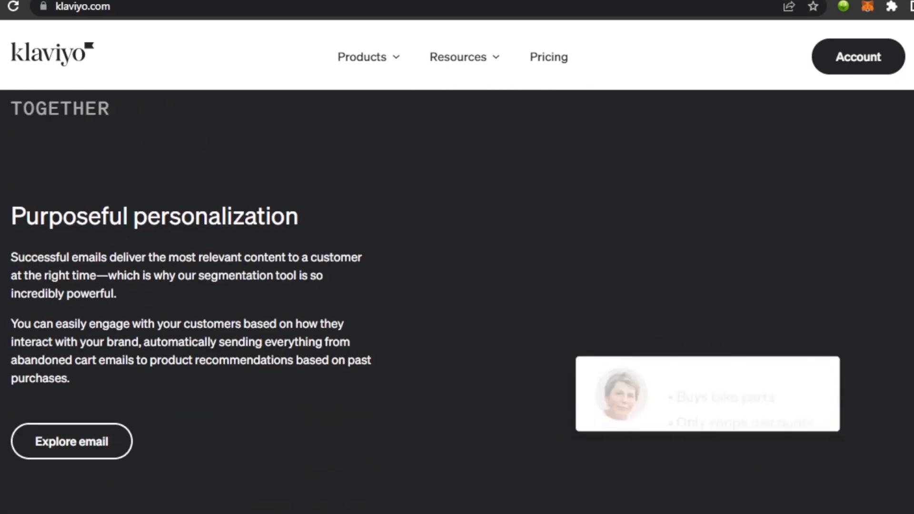
scroll(457, 302, up, 3)
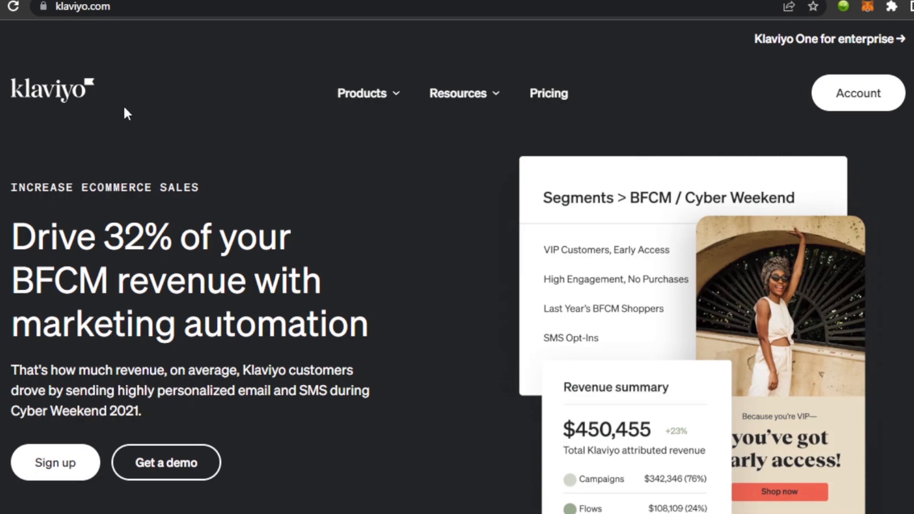
click(67, 473)
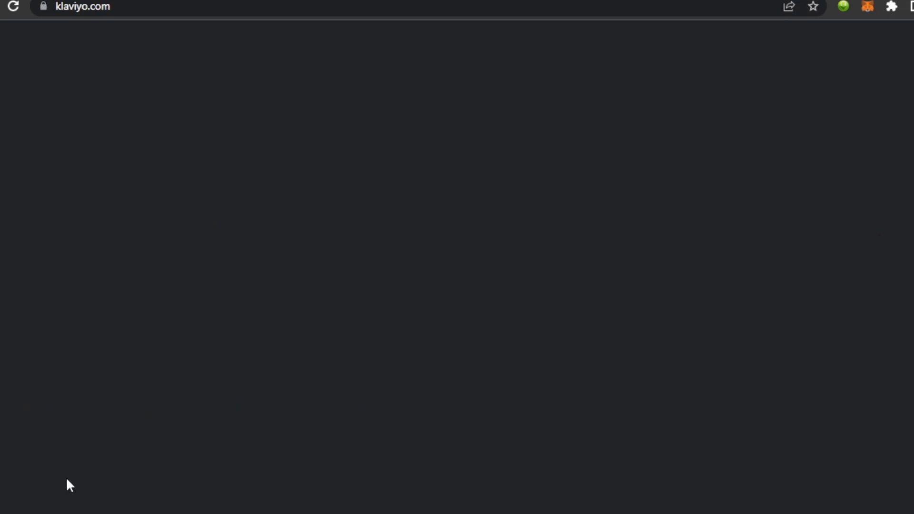
- Submit the prefilled signup form with Create account to open the Klaviyo dashboard
scroll(67, 480, down, 4)
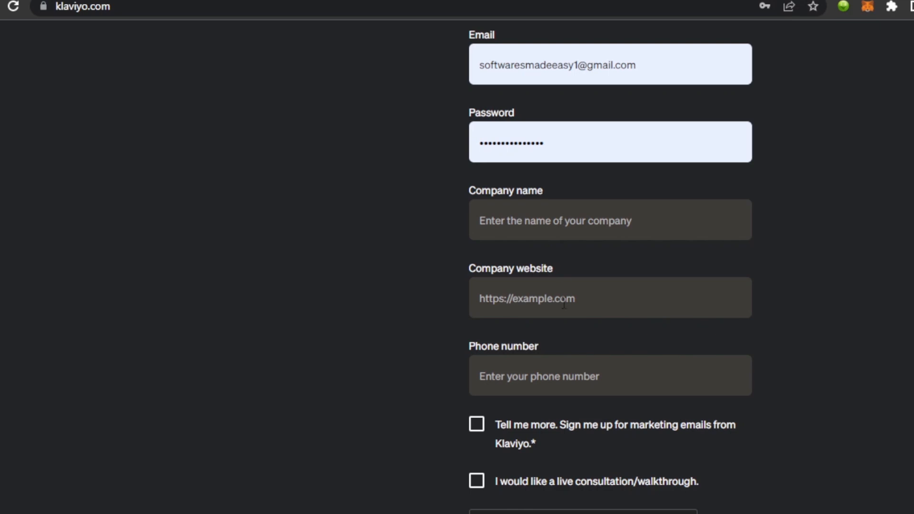
scroll(507, 400, down, 3)
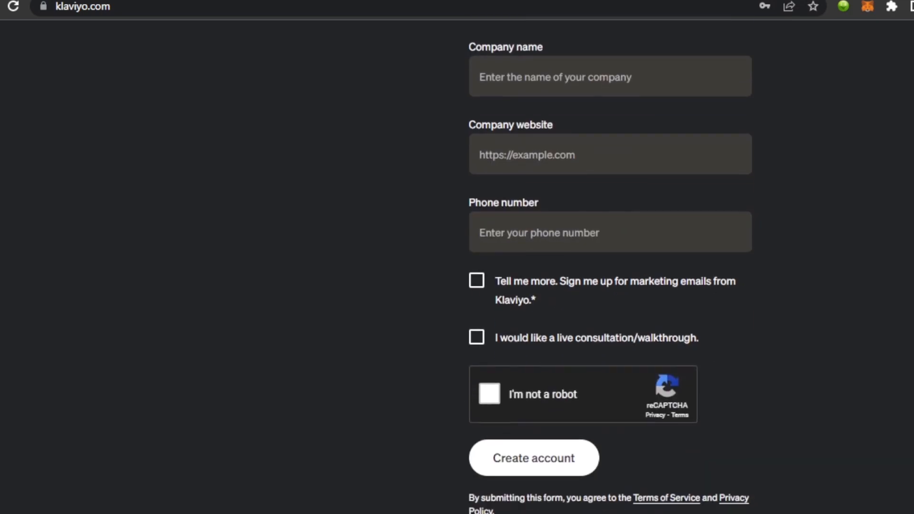
click(514, 471)
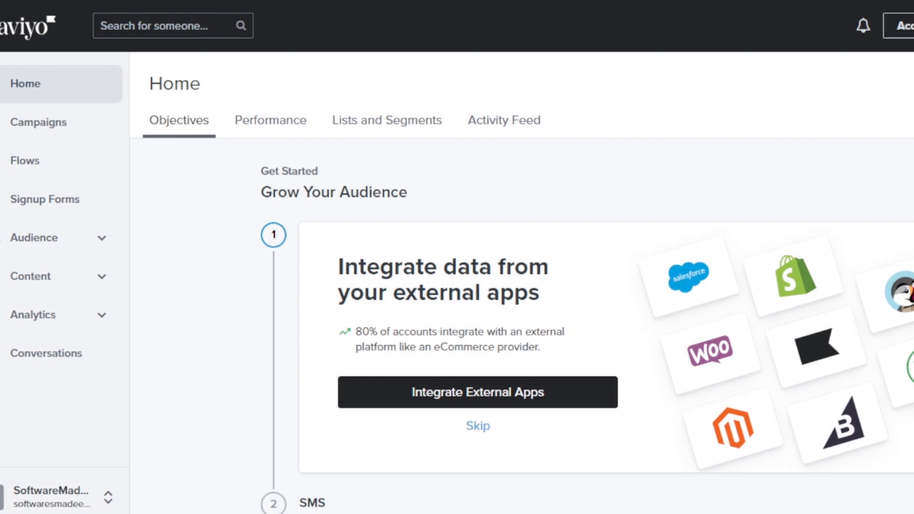
- Expand the Audience and Content sidebar sections and go to the Campaigns page
scroll(587, 283, down, 3)
scroll(587, 283, up, 3)
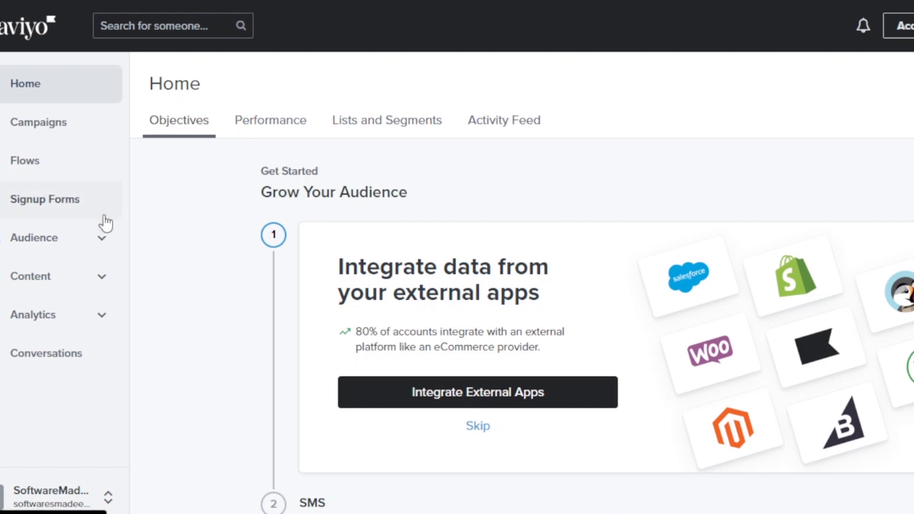
click(102, 253)
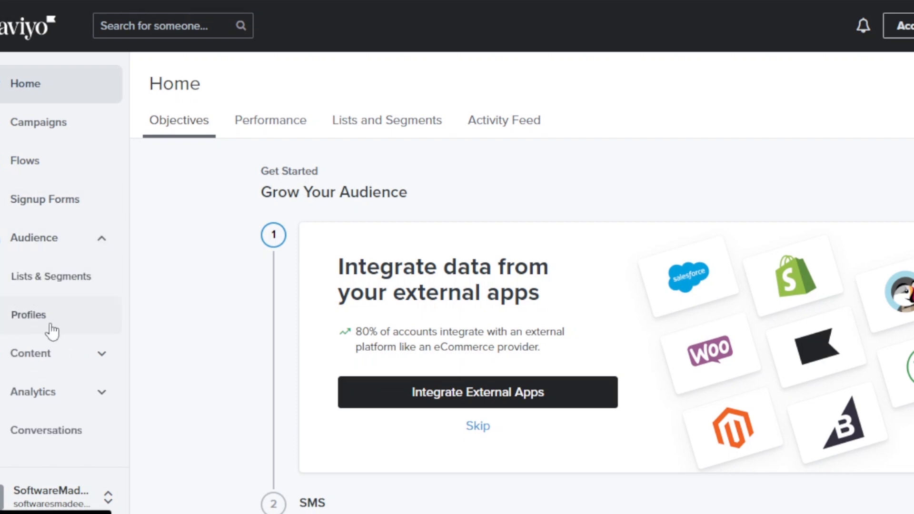
click(103, 354)
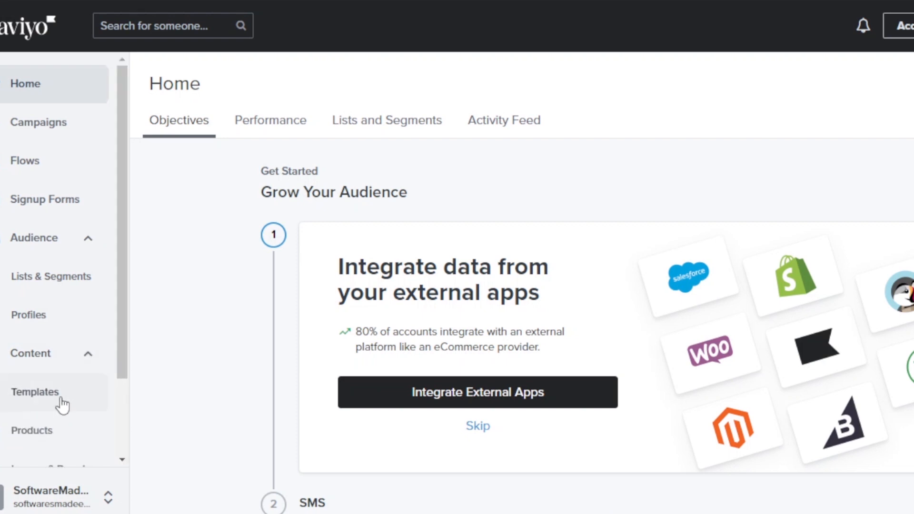
scroll(122, 366, down, 1)
scroll(123, 366, up, 1)
click(27, 135)
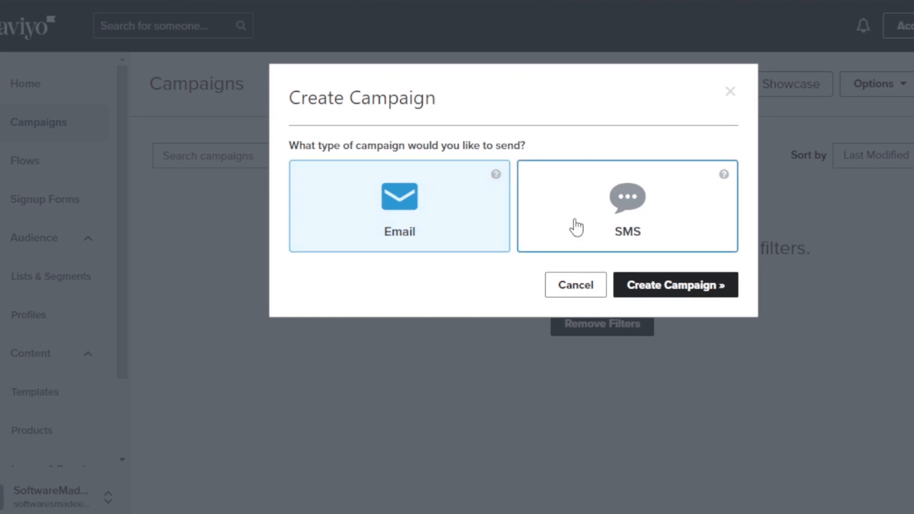
- Create the email campaign and replace its default name with 'test', adding no tags
click(704, 286)
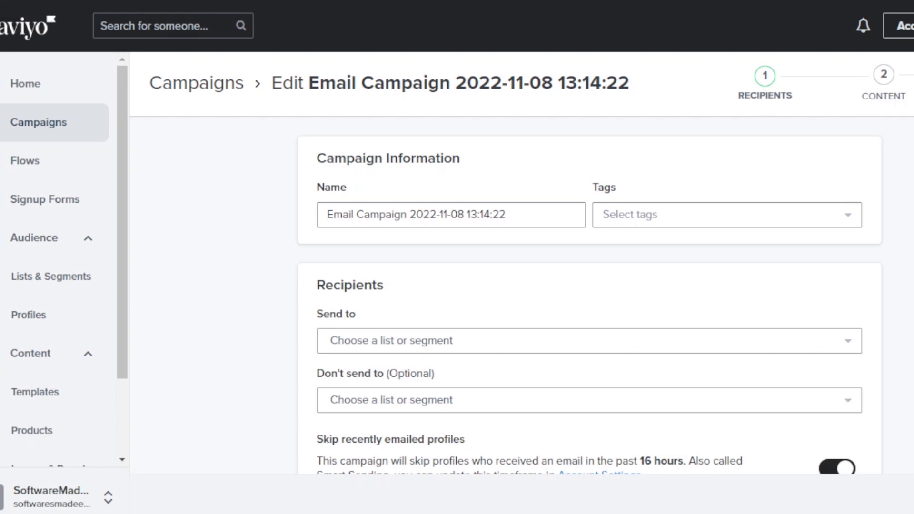
scroll(510, 190, down, 1)
click(524, 171)
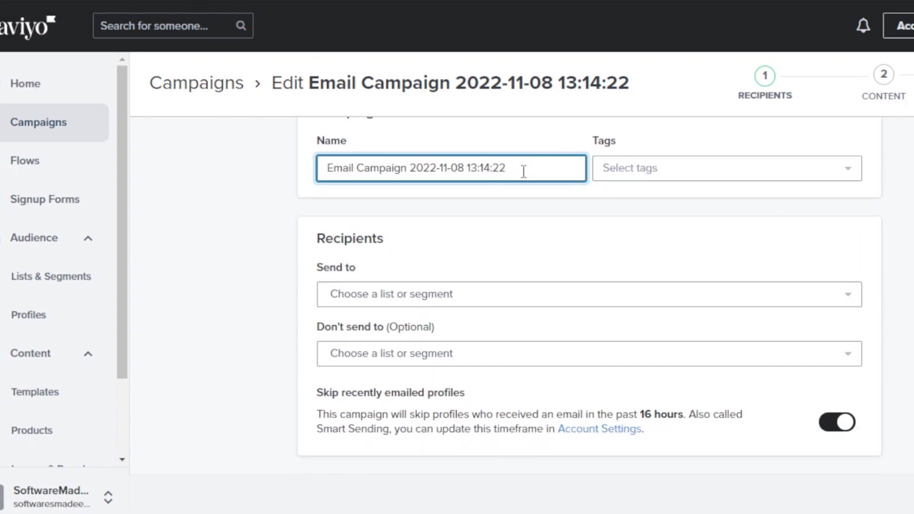
key(BackSpace)
key(ctrl+a)
key(BackSpace)
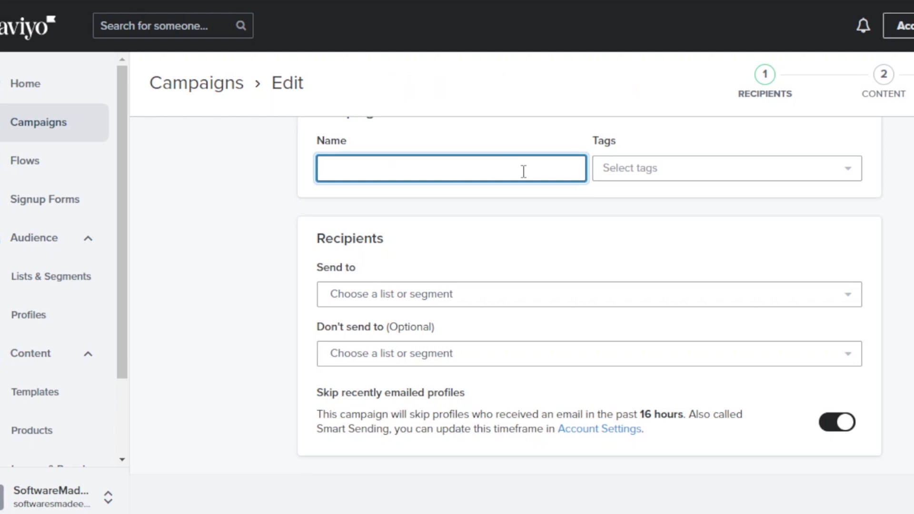
text(test)
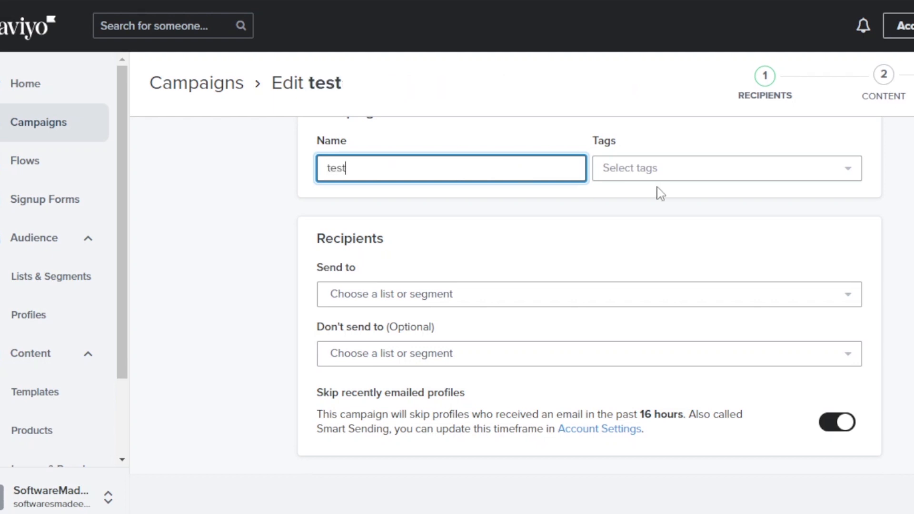
click(659, 186)
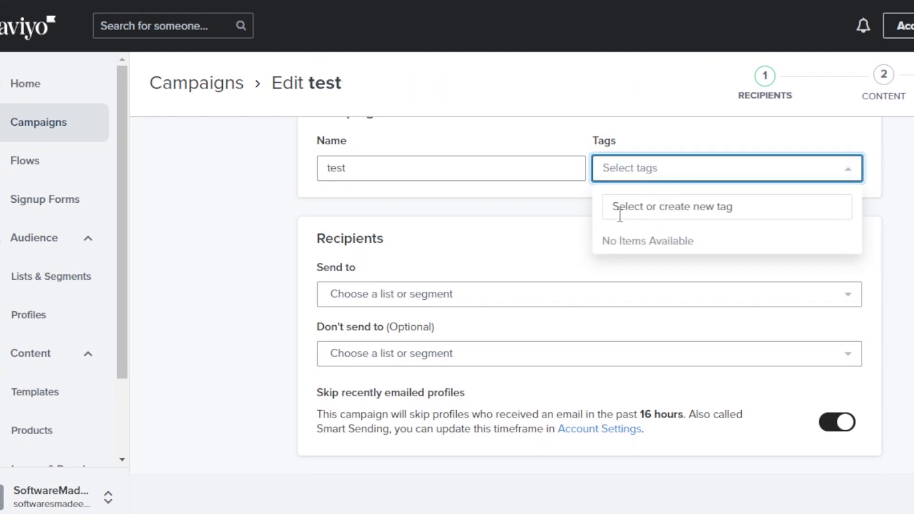
key(Escape)
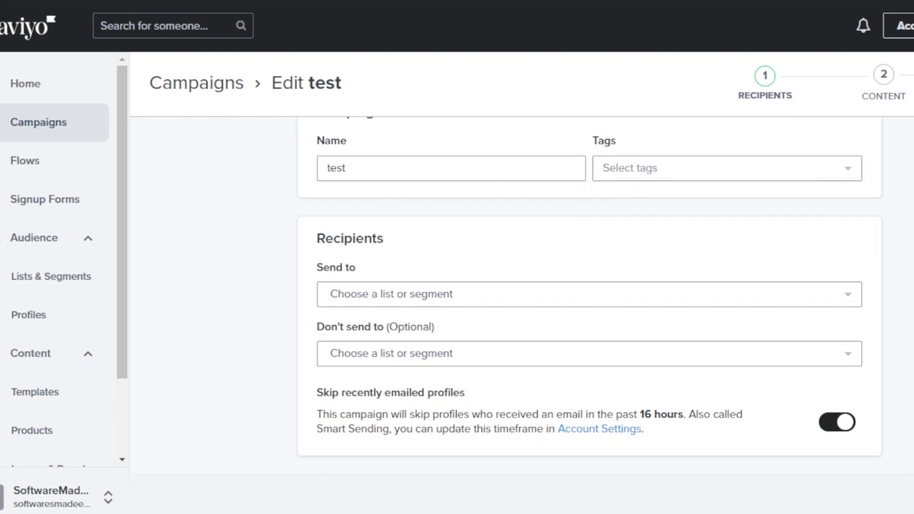
scroll(376, 235, down, 2)
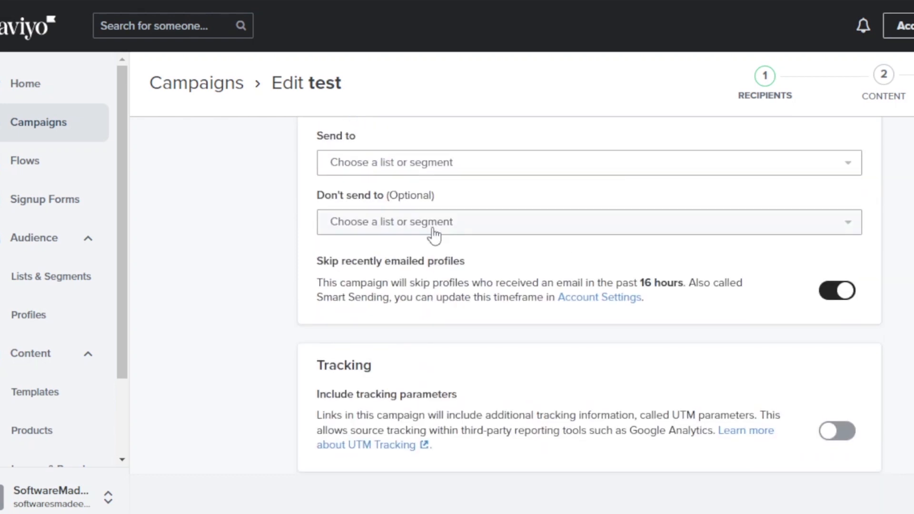
- Send to Engaged (30 Days), SMS Subscribers, New Subscribers and Engaged (90 Days)
click(535, 198)
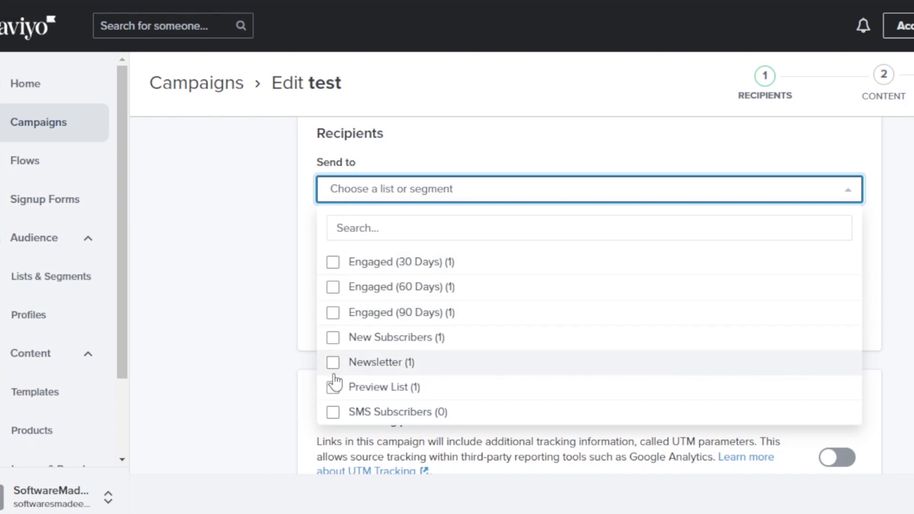
click(333, 272)
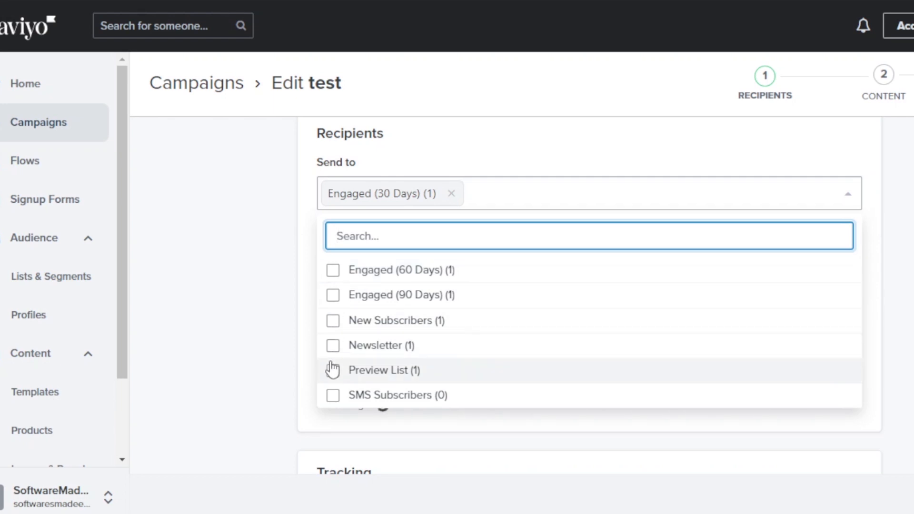
click(334, 398)
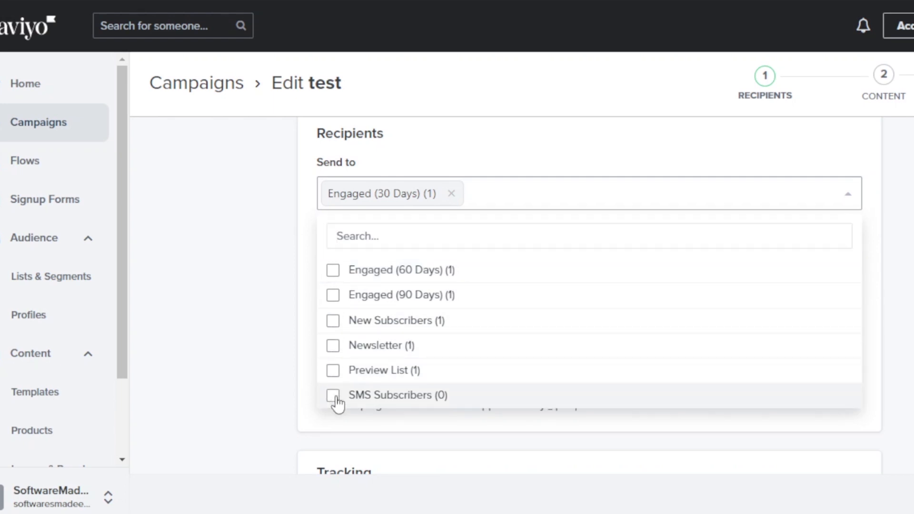
click(334, 321)
click(332, 302)
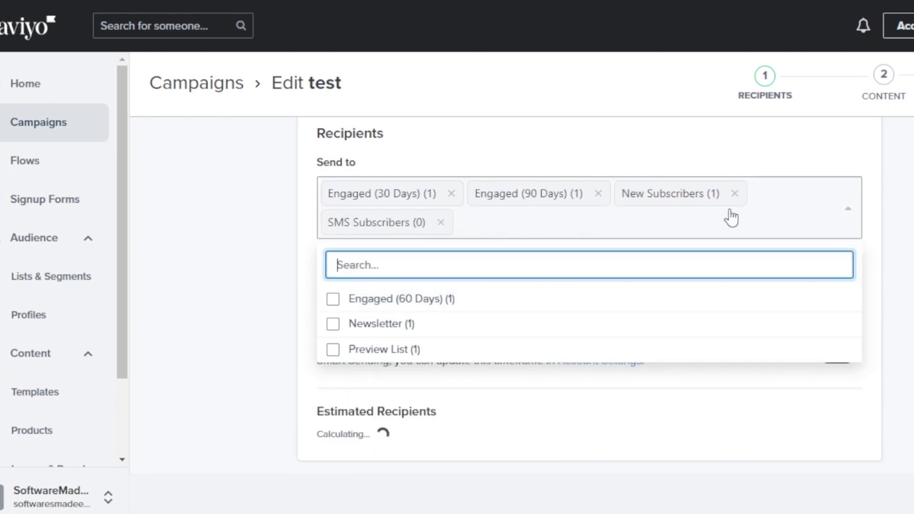
click(847, 209)
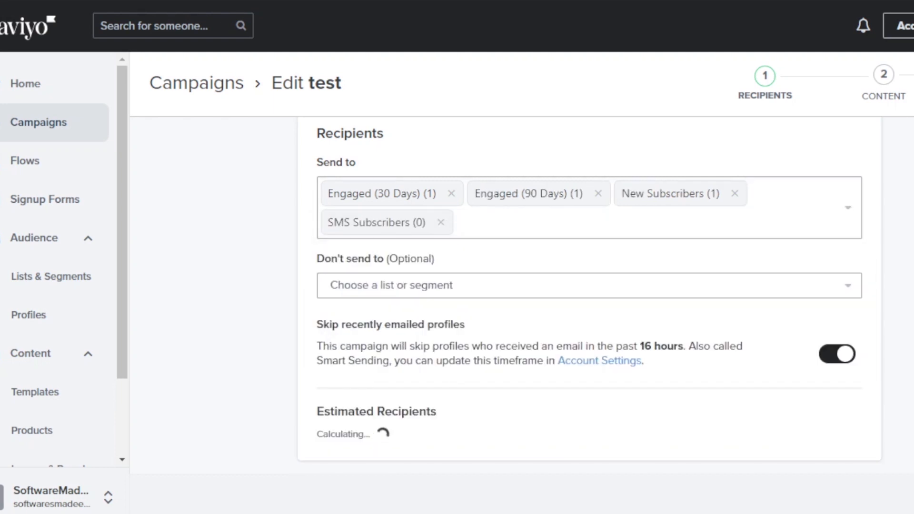
- Exclude the Newsletter and Preview List lists from the recipients
click(470, 291)
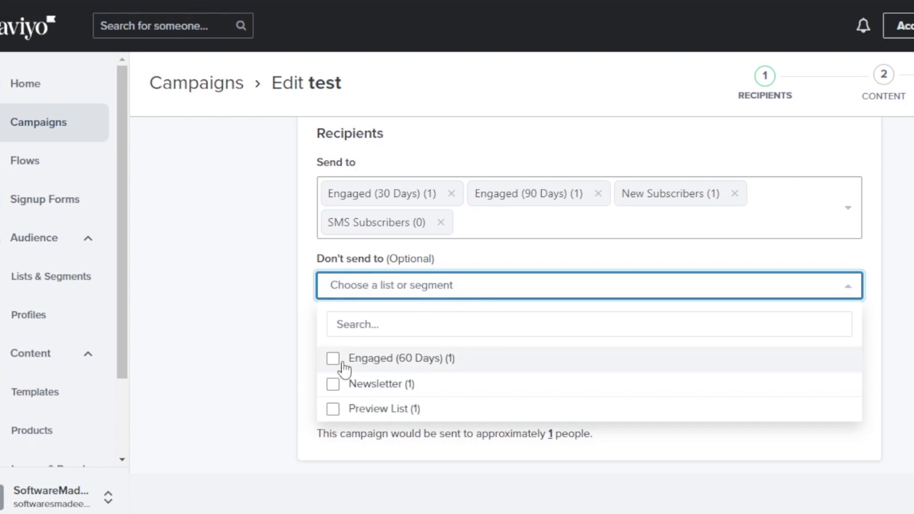
click(335, 389)
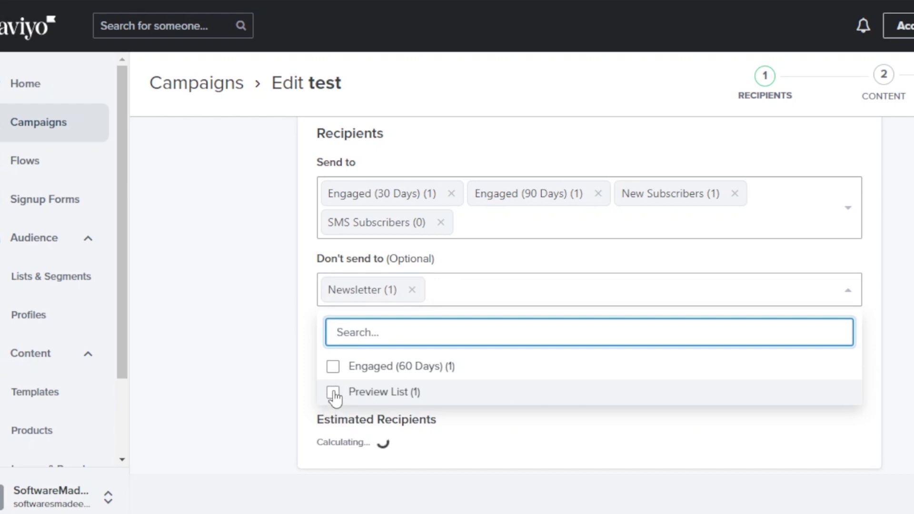
click(334, 392)
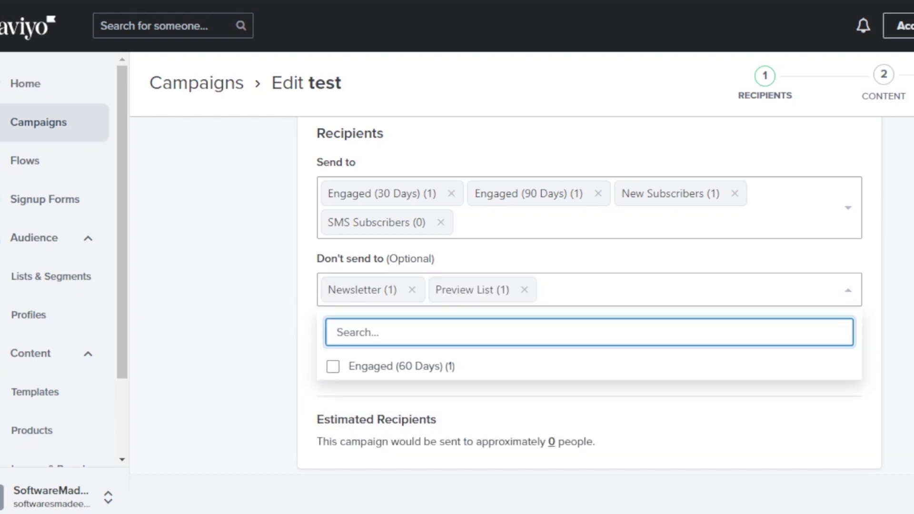
click(450, 366)
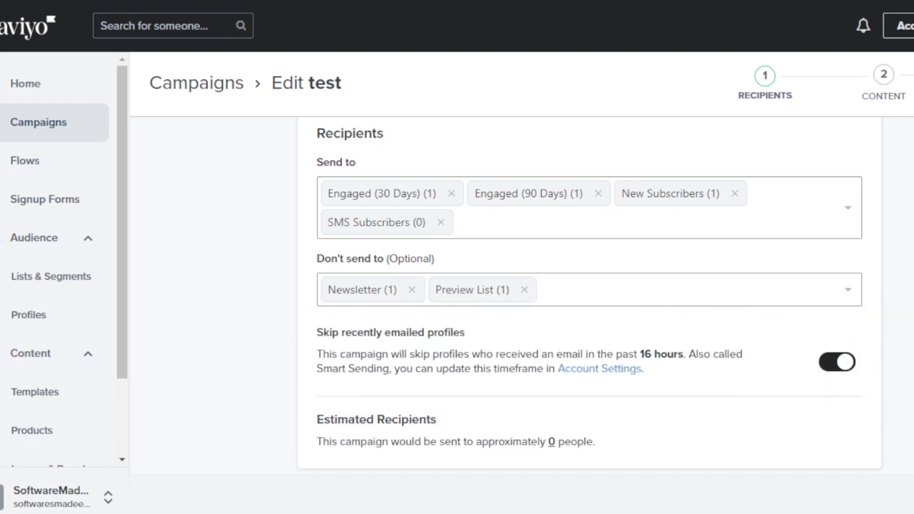
scroll(589, 295, down, 2)
scroll(589, 295, up, 5)
scroll(590, 295, down, 6)
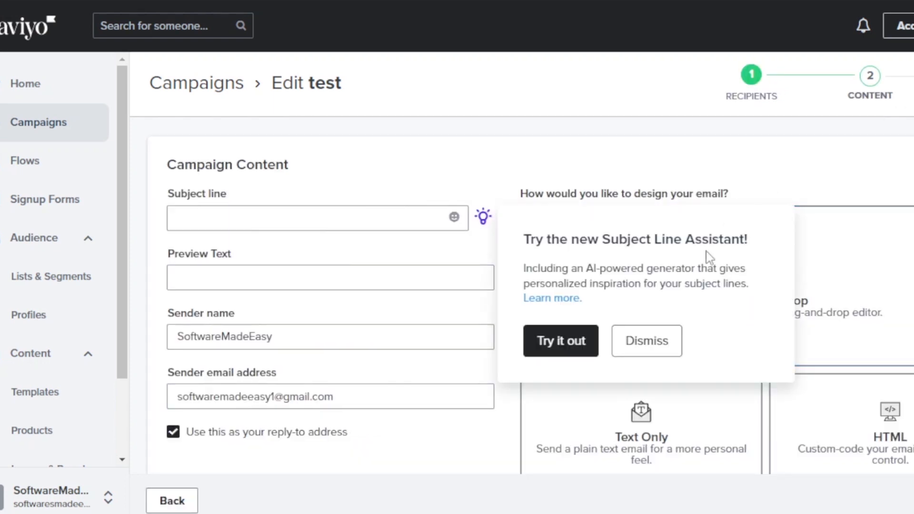
- Enter subject 'Welcome' and preview text 'Welcome to all my new subscribers', choosing drag-and-drop design
click(642, 352)
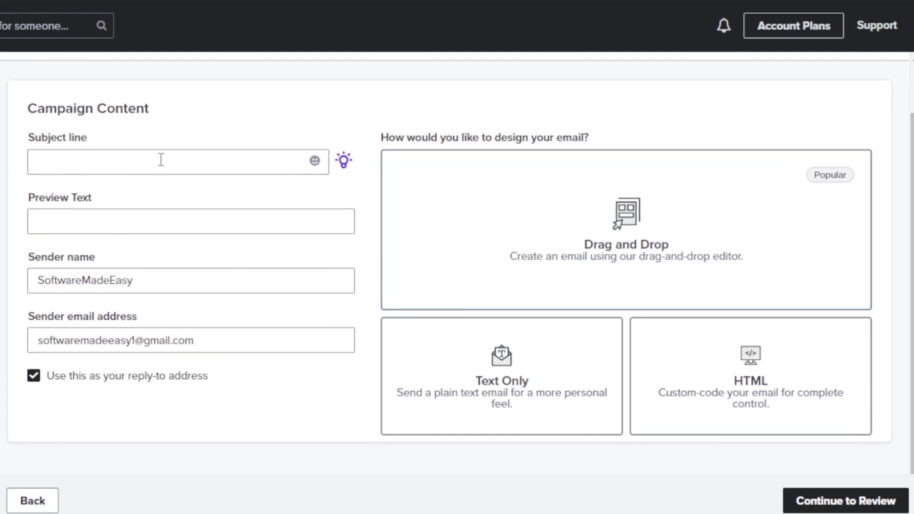
click(146, 164)
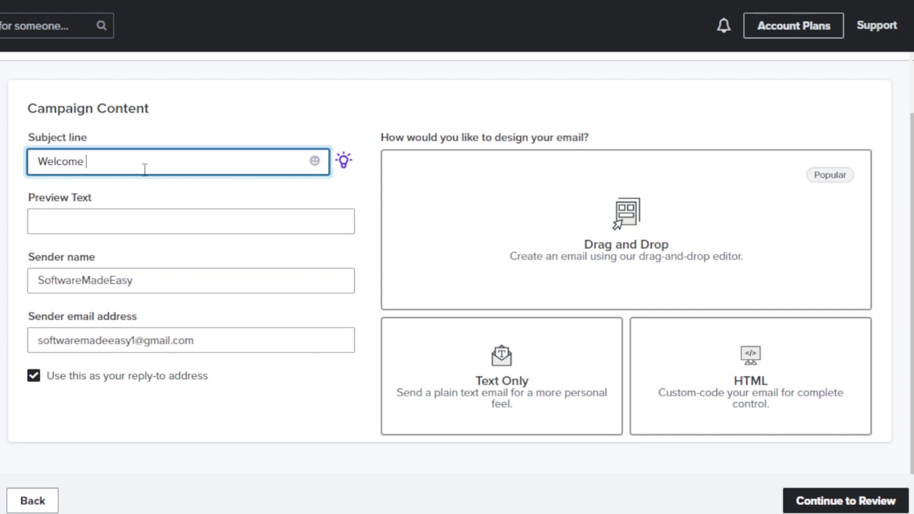
click(142, 222)
text(Welcome to all my new subscribers)
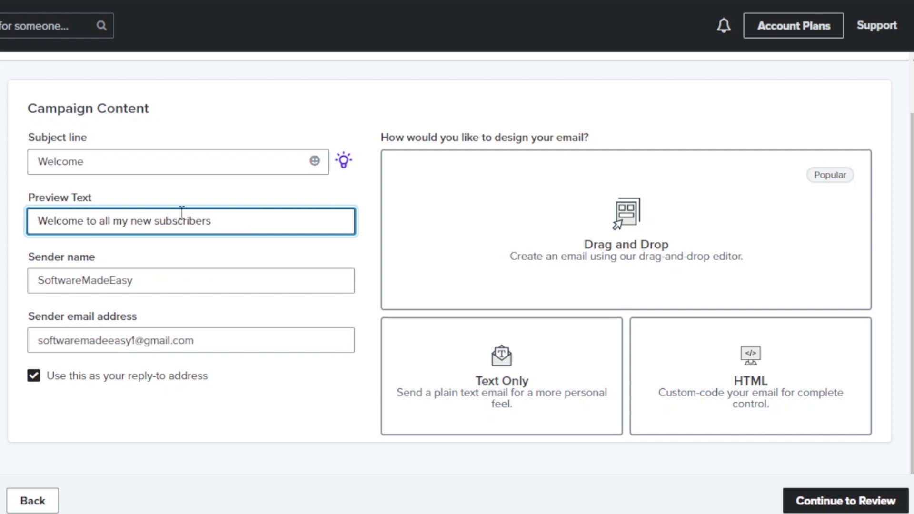
click(140, 283)
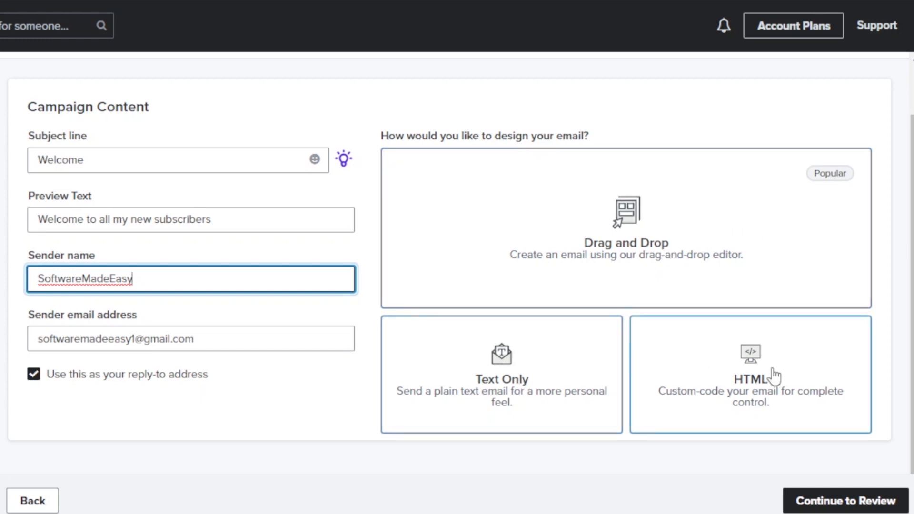
click(587, 290)
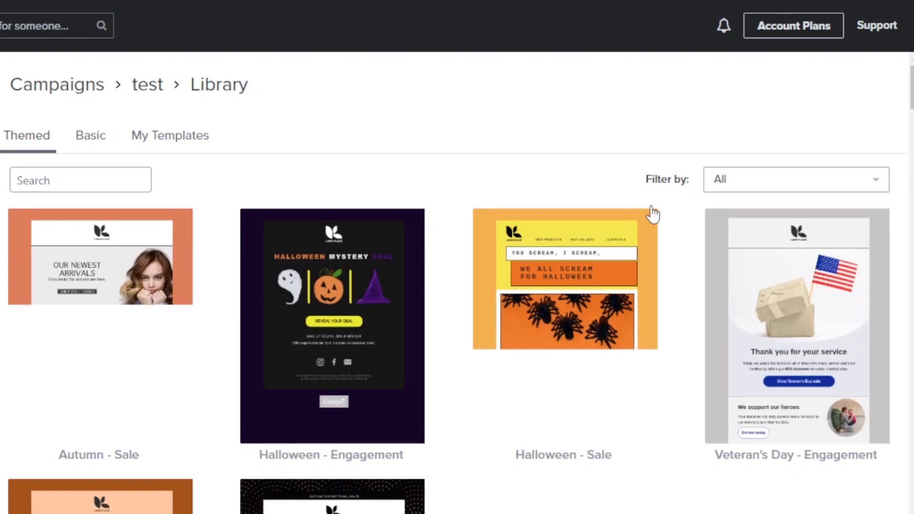
- Browse the themed templates in the email template Library
scroll(457, 285, down, 15)
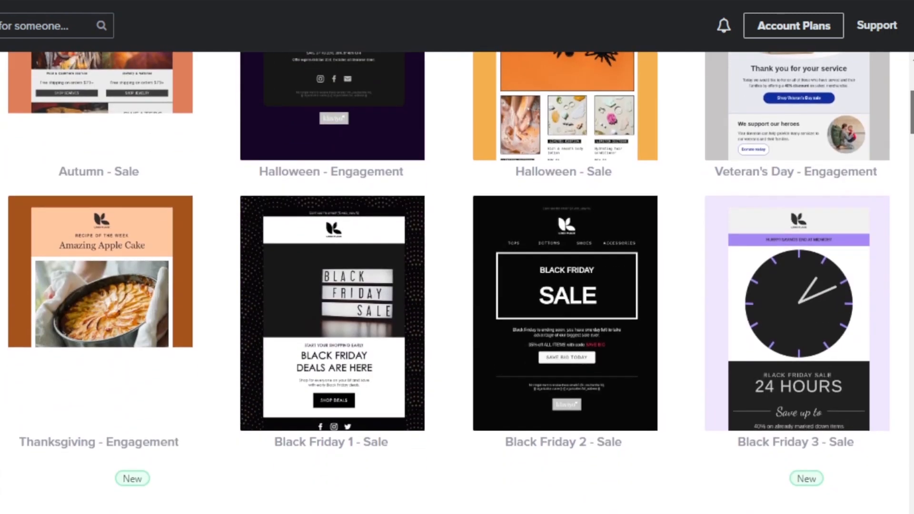
scroll(457, 285, up, 10)
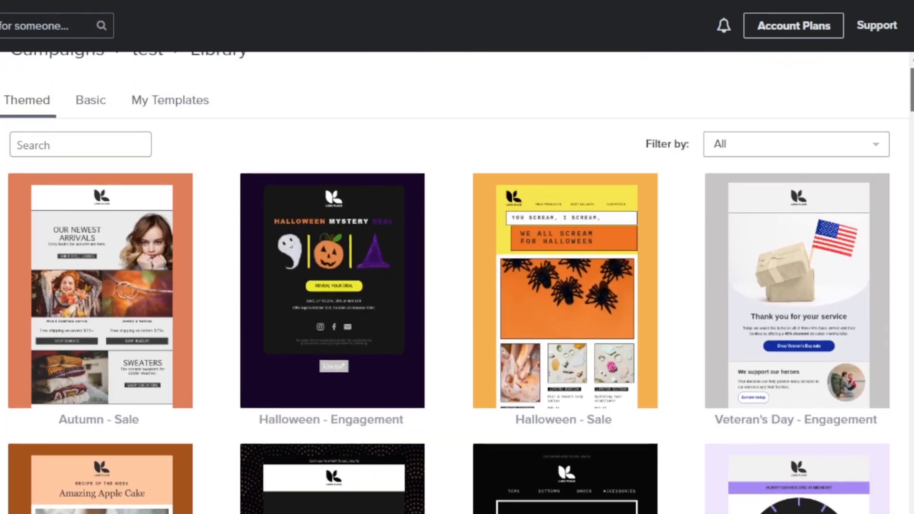
scroll(457, 283, down, 8)
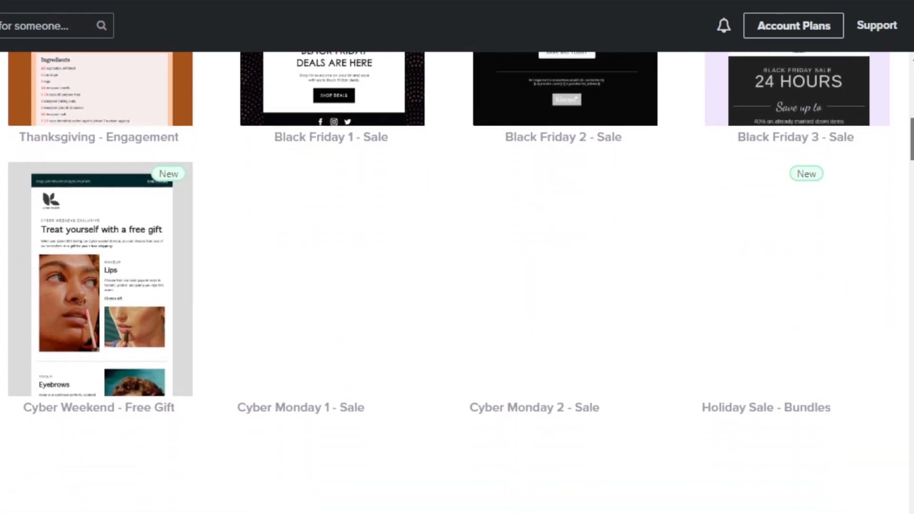
scroll(457, 282, up, 10)
scroll(836, 143, down, 1)
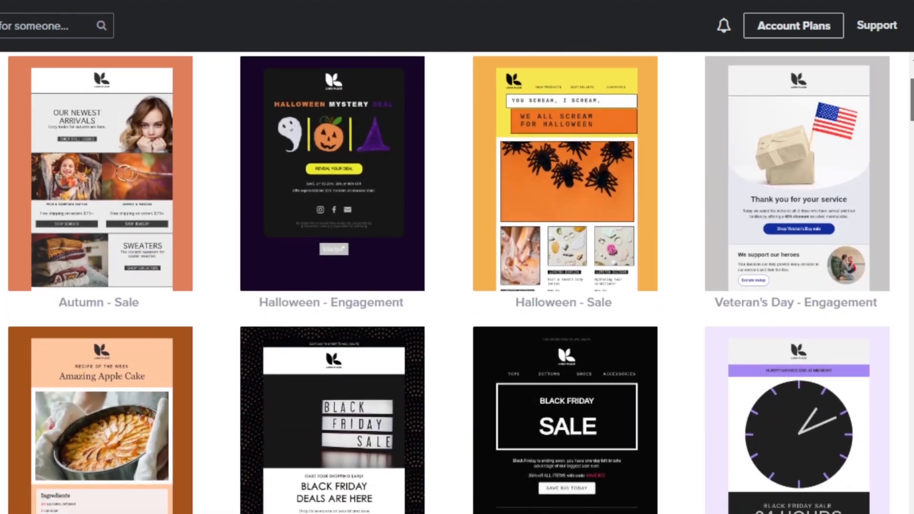
scroll(457, 283, down, 12)
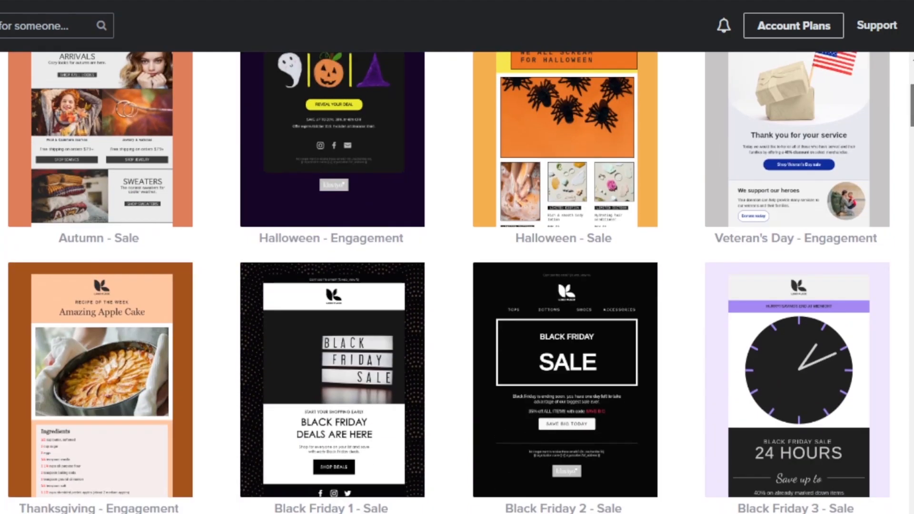
scroll(457, 283, down, 10)
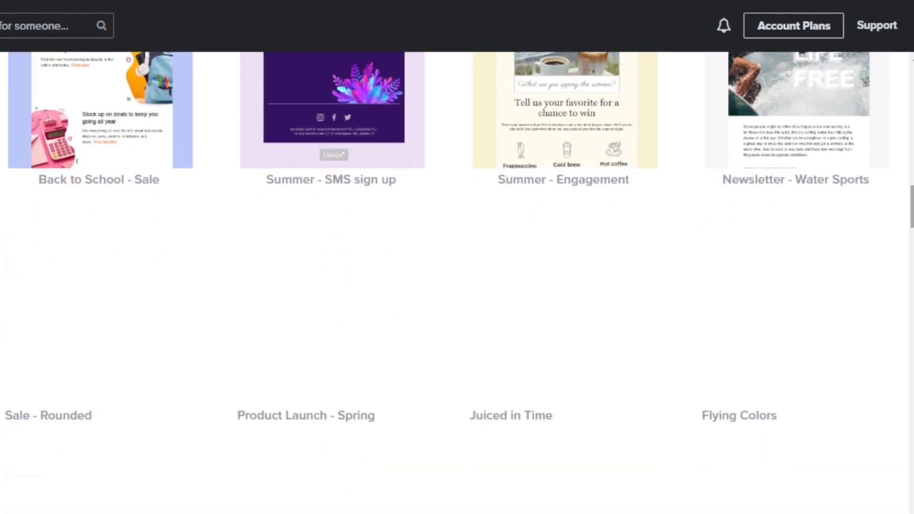
scroll(457, 283, up, 20)
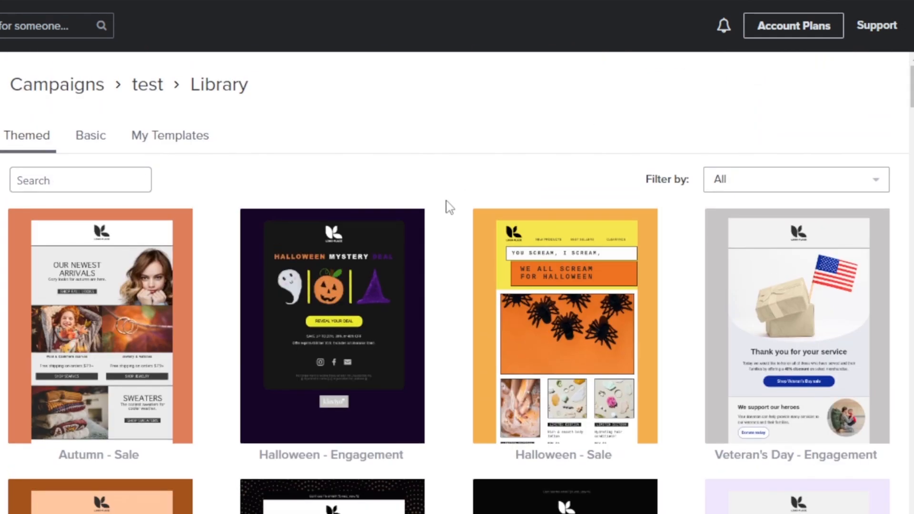
- Try searching 'wel', clear the search, and scroll down to the Topography Photography template
click(63, 180)
text(wel)
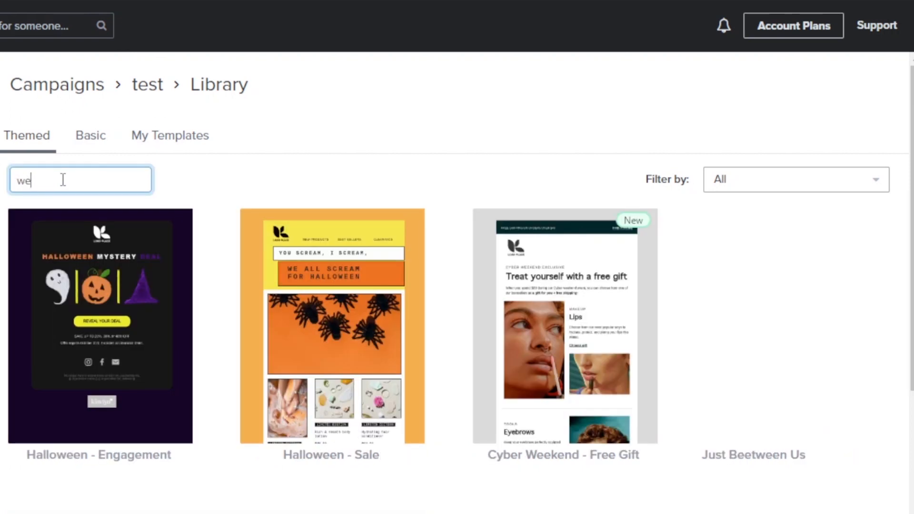
key(BackSpace)
key(BackSpace)
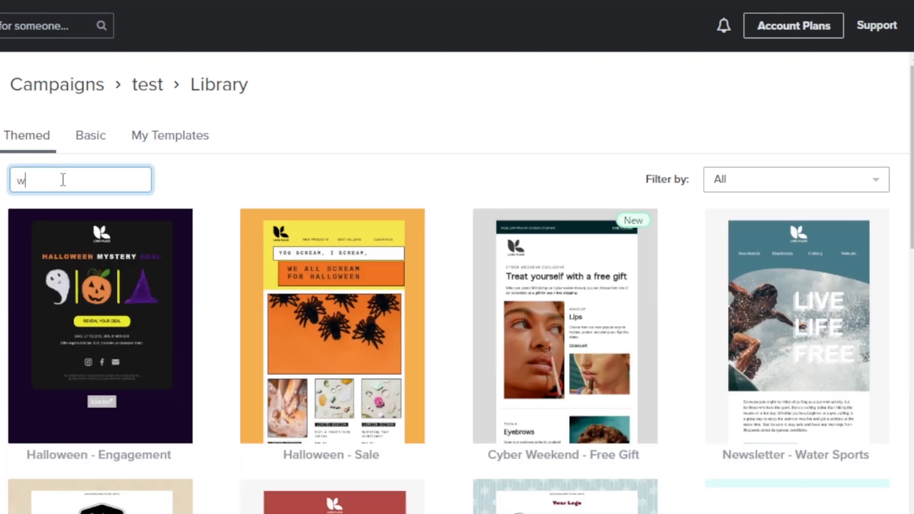
key(BackSpace)
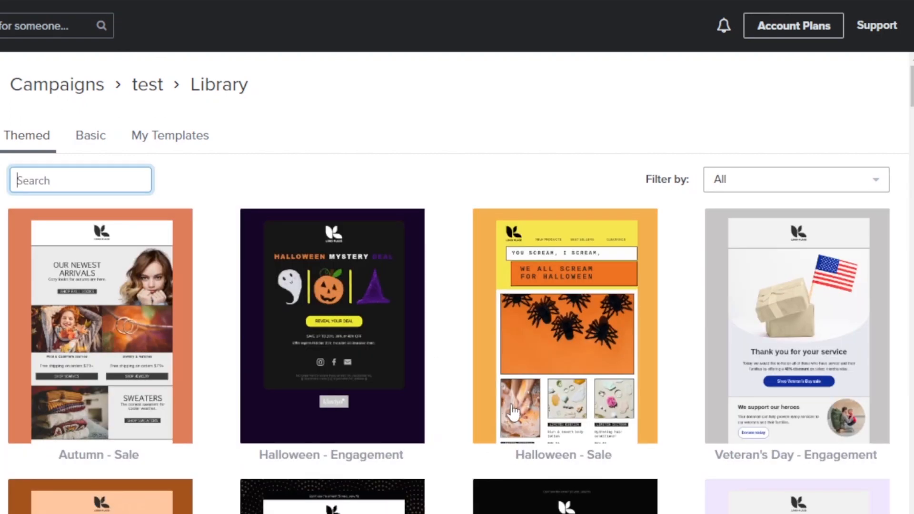
scroll(457, 286, down, 10)
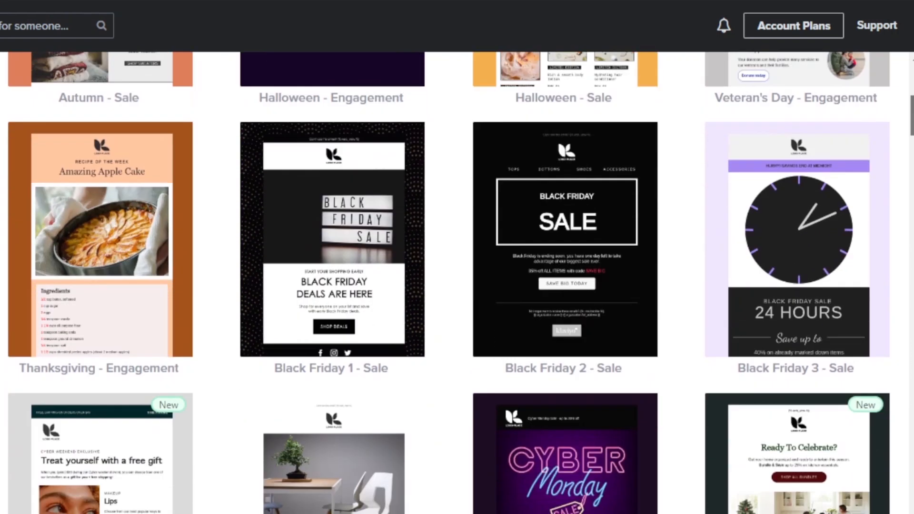
scroll(457, 286, down, 9)
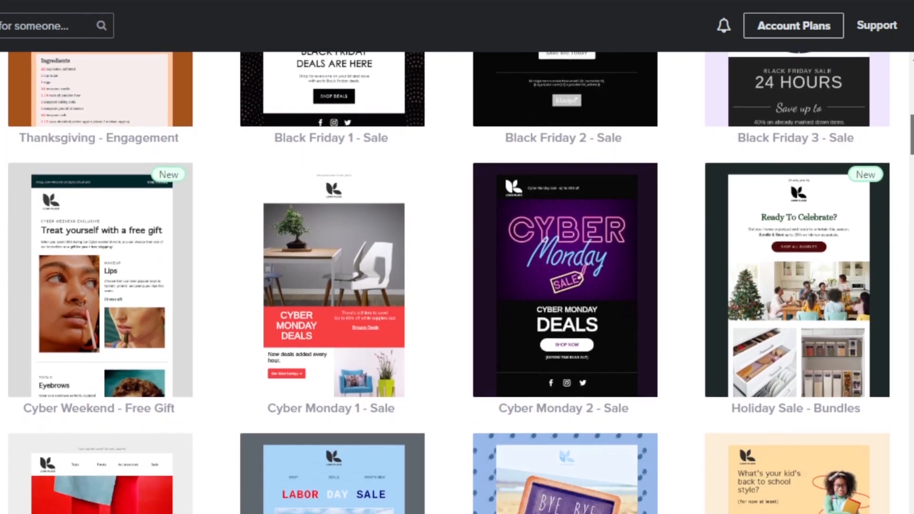
scroll(560, 317, down, 15)
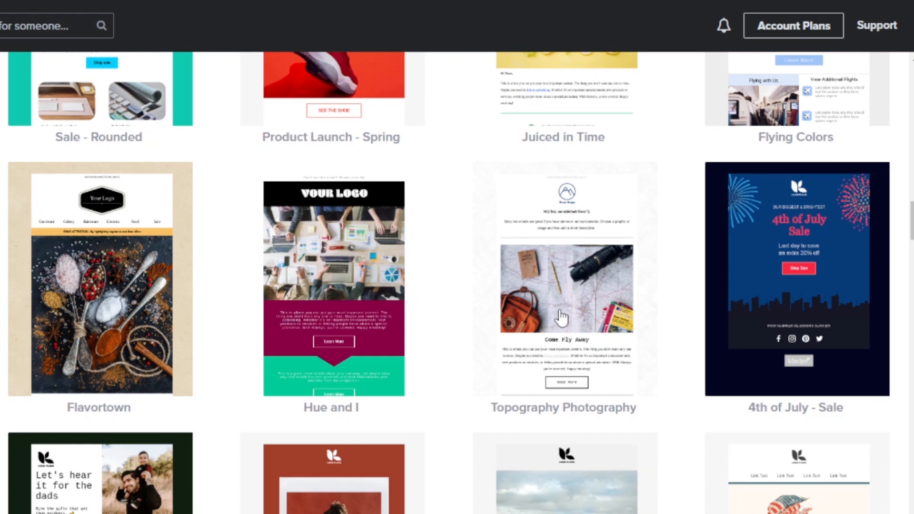
click(561, 284)
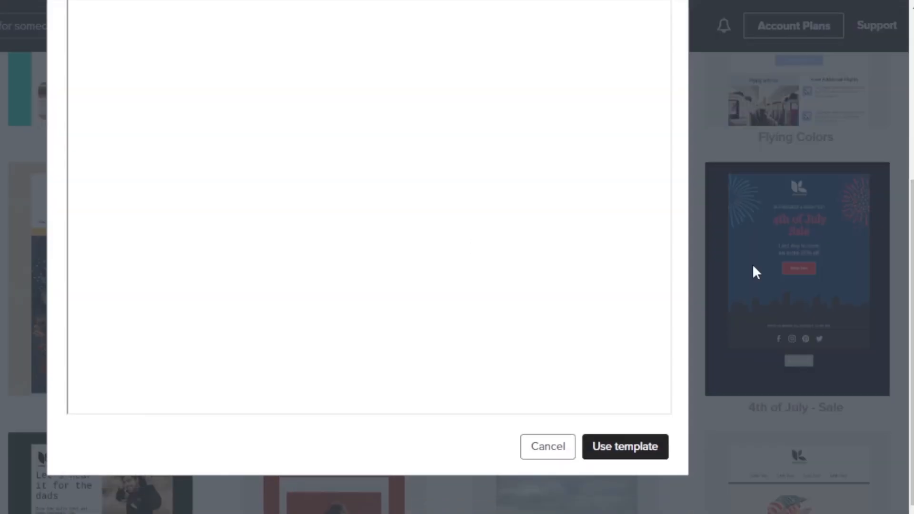
click(636, 452)
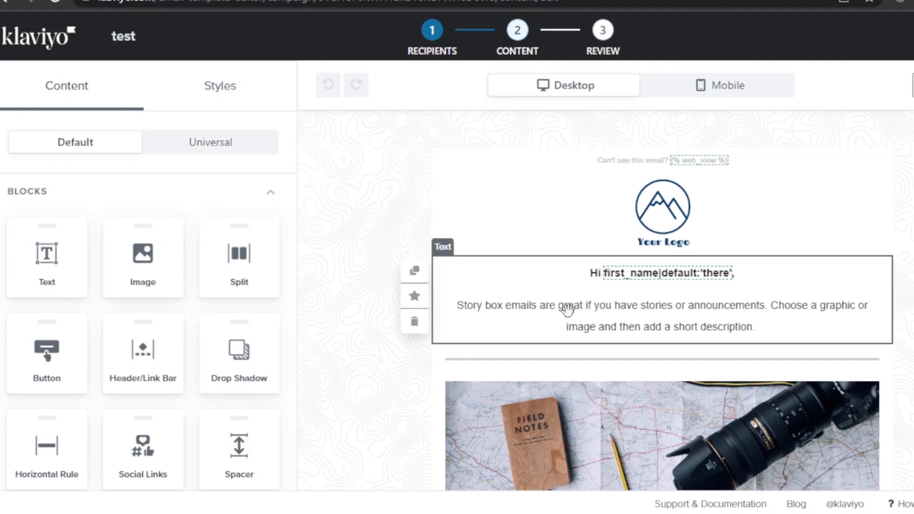
scroll(662, 300, down, 15)
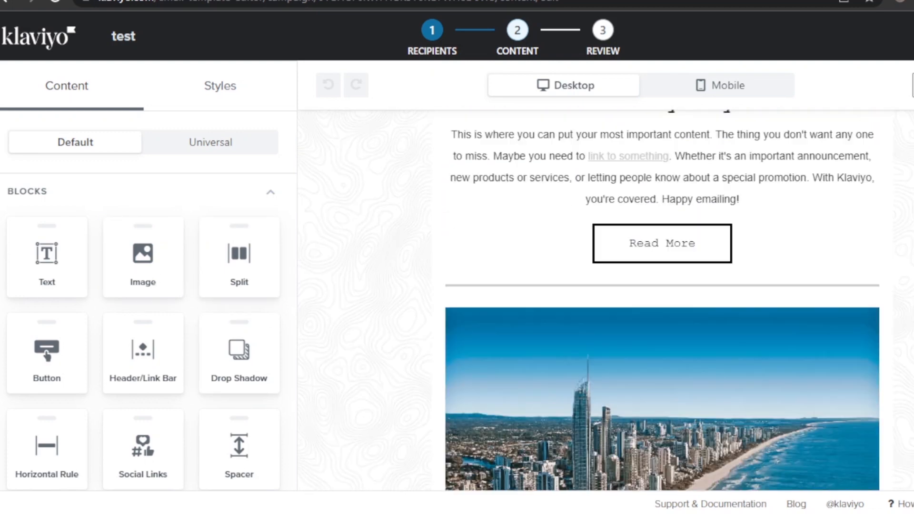
scroll(661, 300, down, 10)
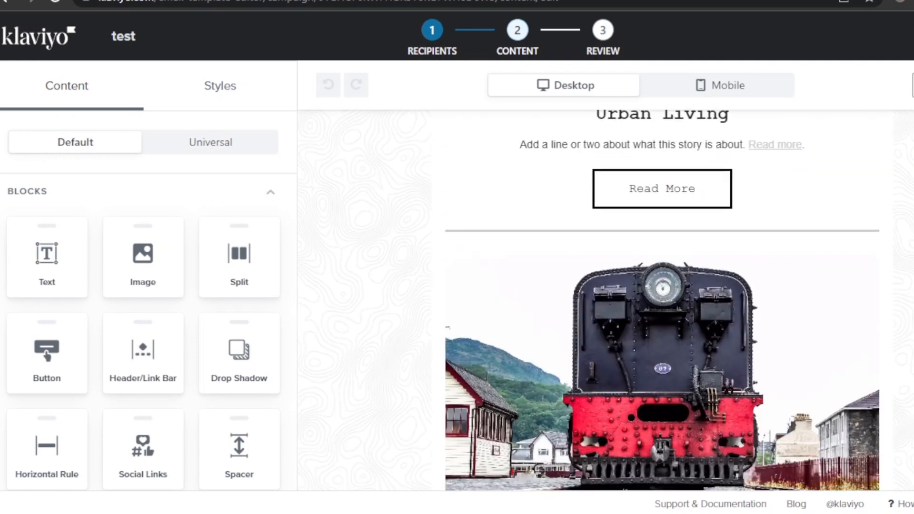
scroll(661, 300, up, 20)
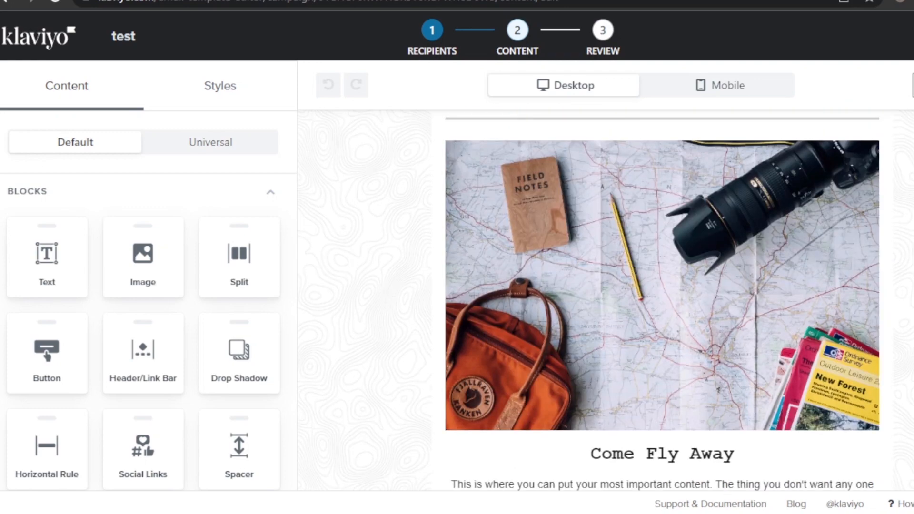
scroll(662, 300, down, 20)
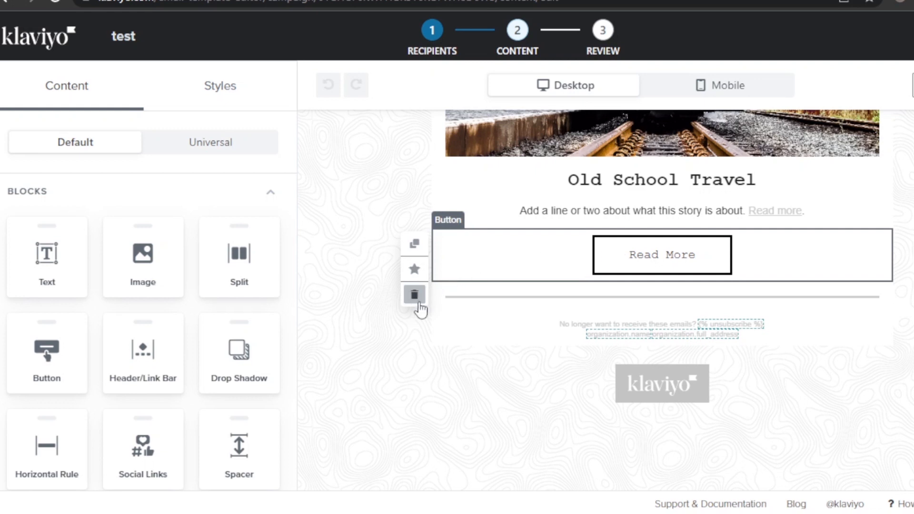
click(414, 296)
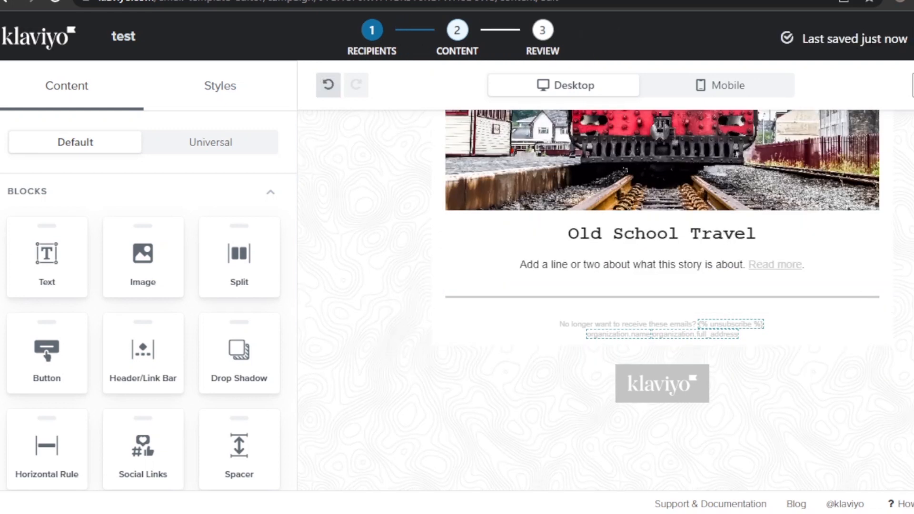
scroll(428, 353, up, 2)
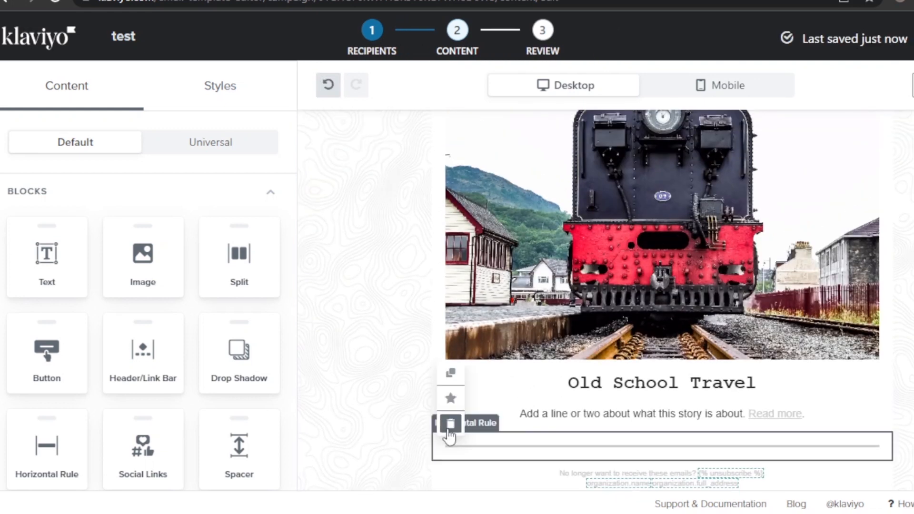
click(450, 424)
scroll(712, 386, up, 10)
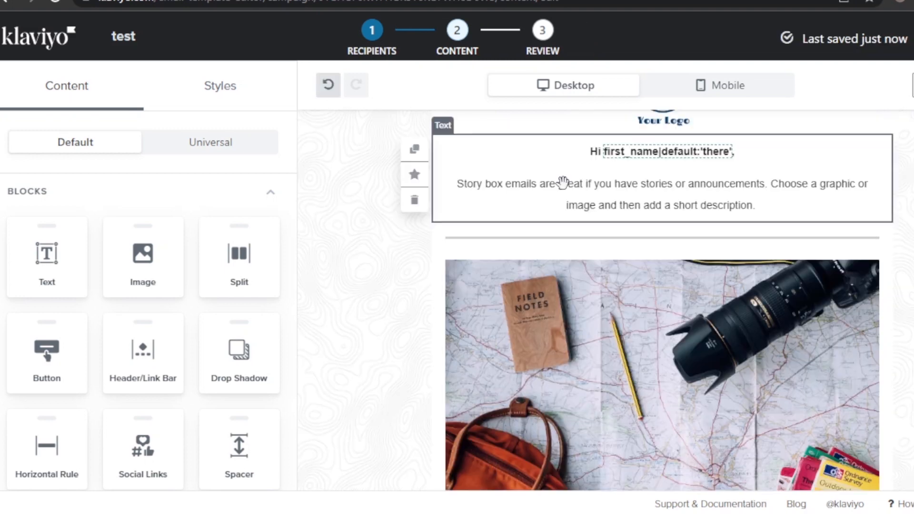
scroll(674, 211, up, 3)
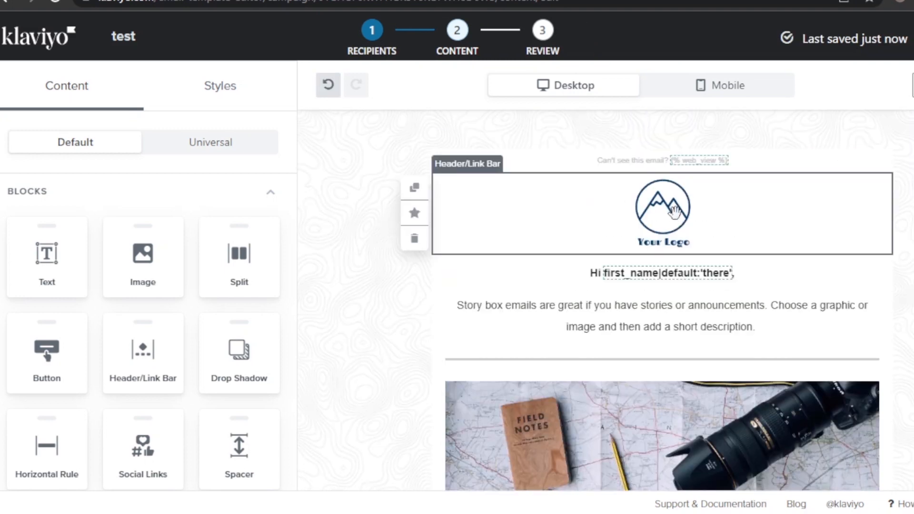
- Replace the header's placeholder Your Logo image with an uploaded 800 × 800 SOFTWARE logo
click(595, 215)
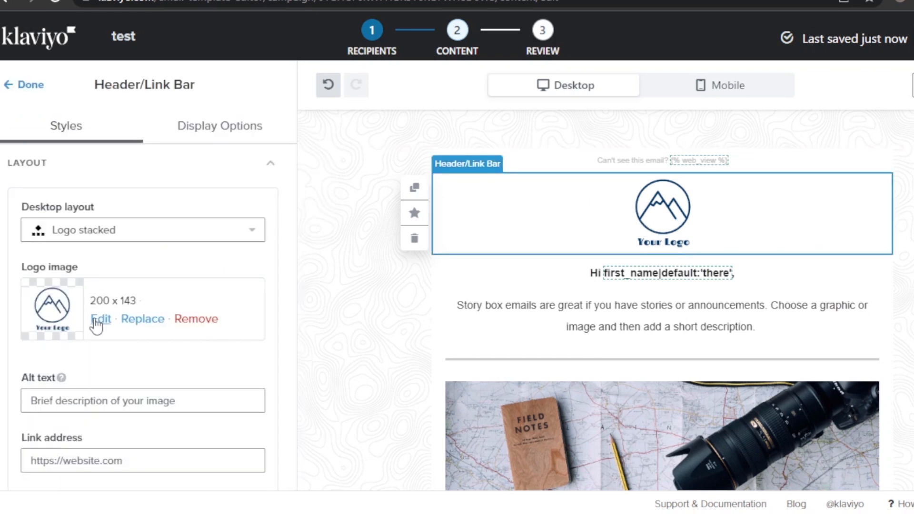
click(129, 326)
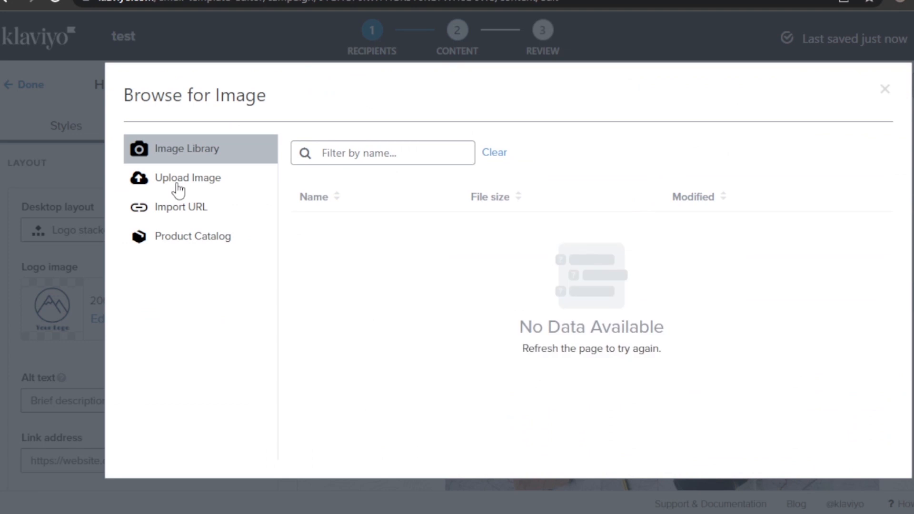
click(177, 185)
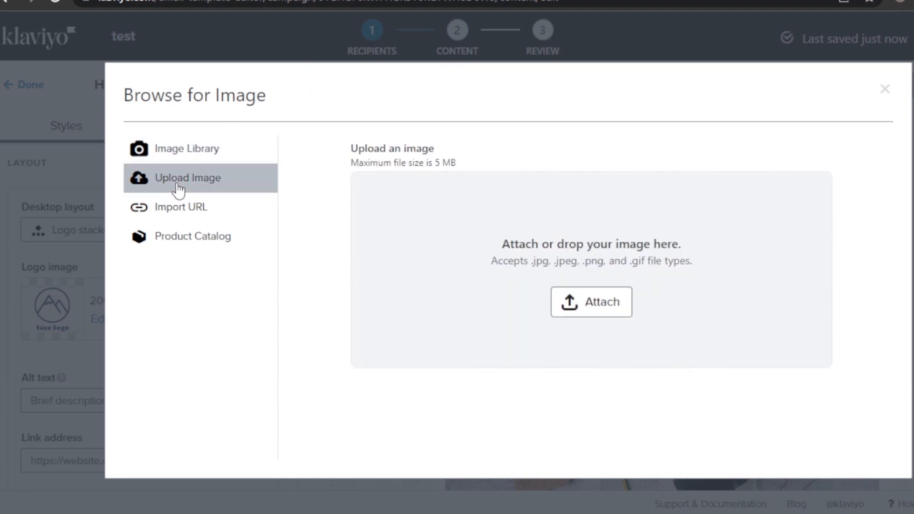
click(594, 307)
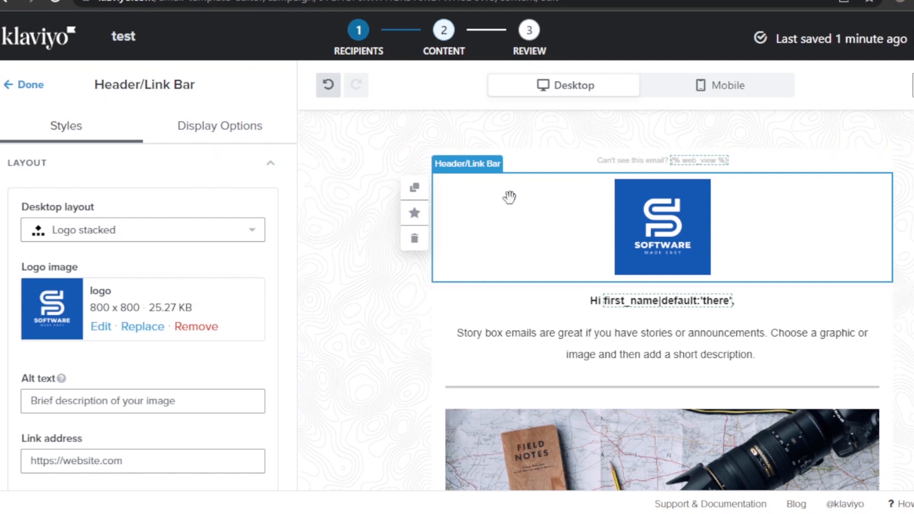
click(232, 141)
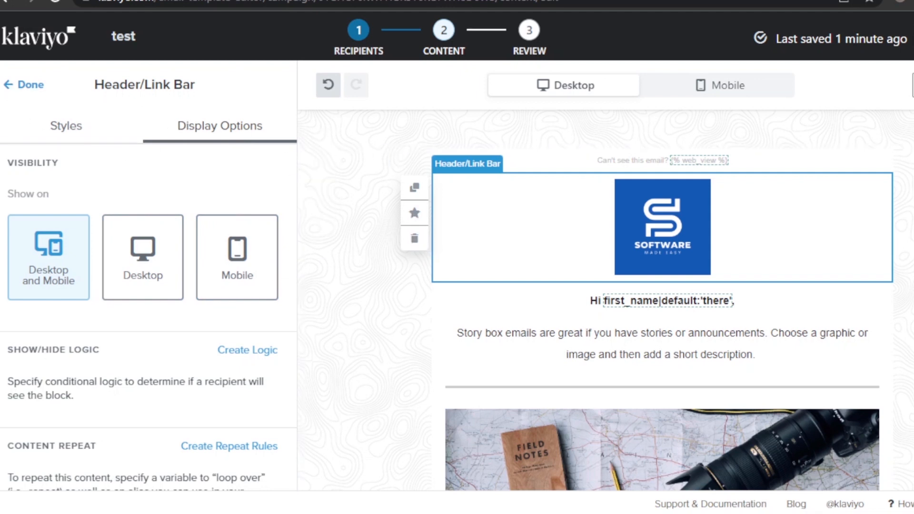
click(21, 87)
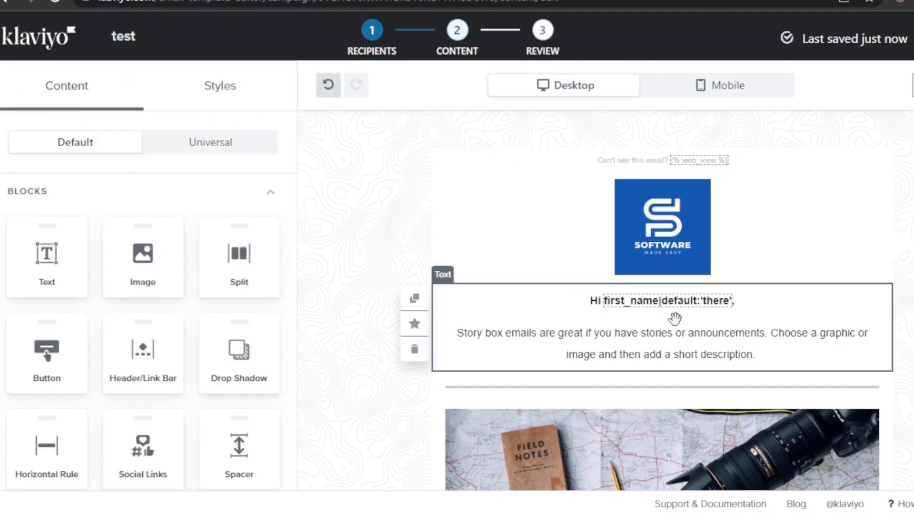
- Rewrite the text block to 'Hello New Subscriber !' and 'Welcome to our youtube channel software made easy.'
click(675, 318)
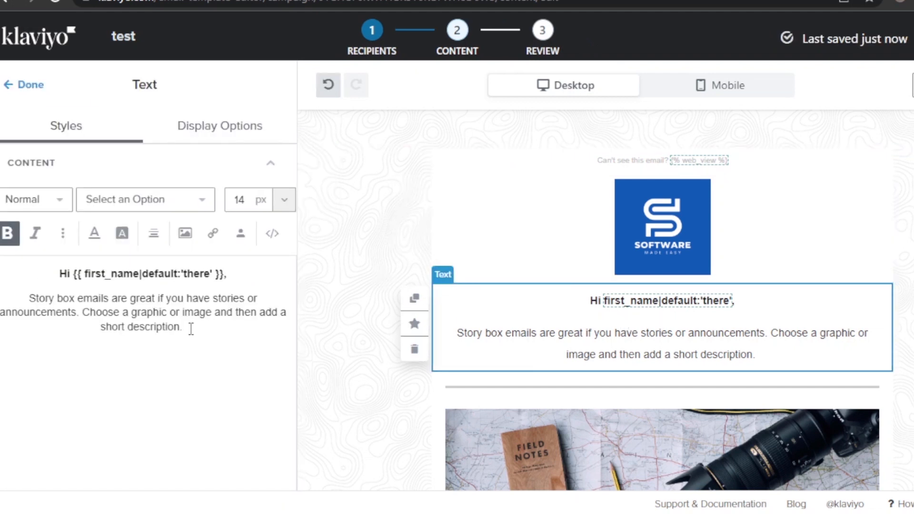
click(189, 329)
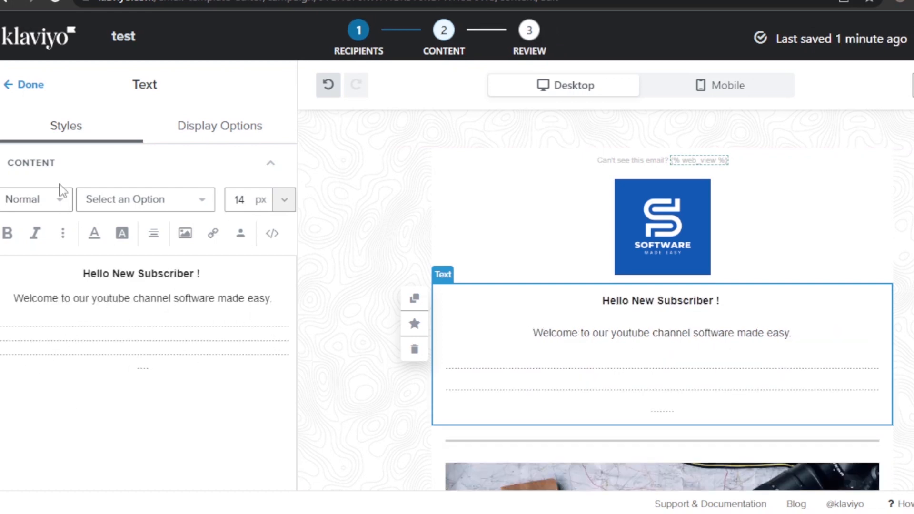
click(39, 90)
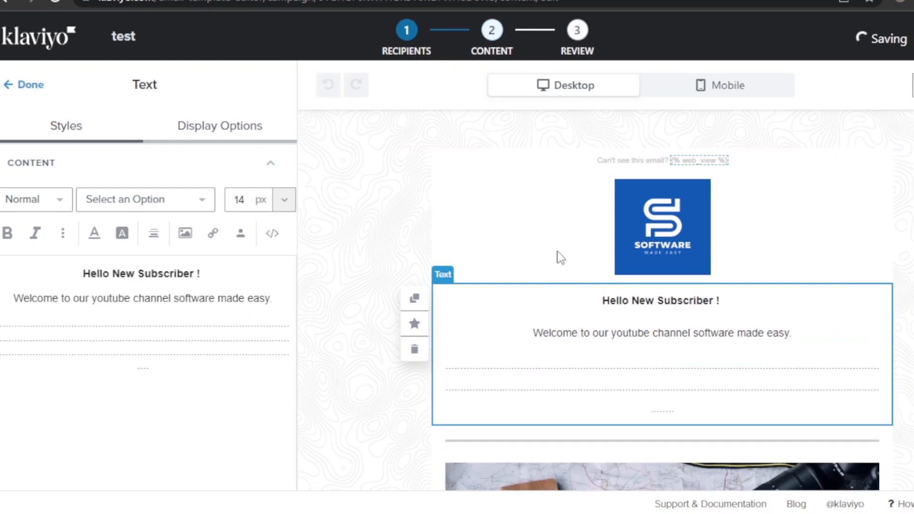
scroll(604, 300, down, 3)
scroll(678, 276, down, 4)
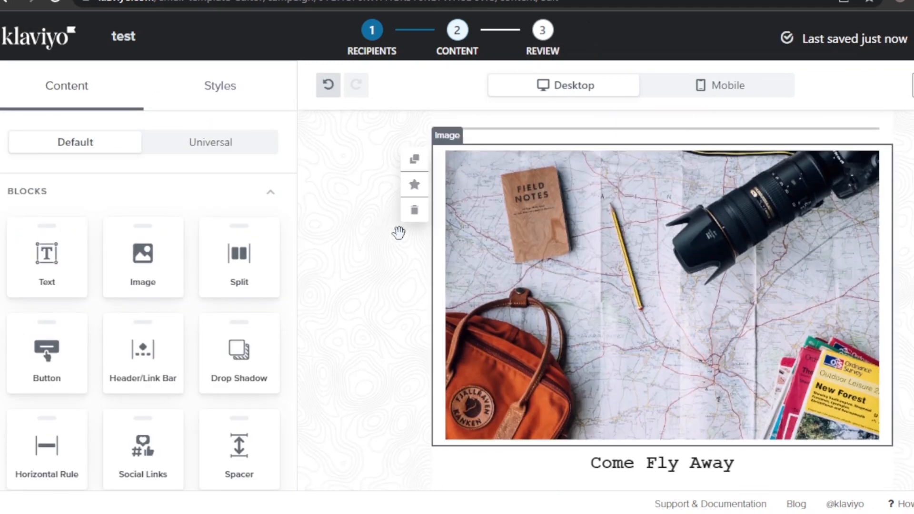
- Delete the map photo block and the 'Come Fly Away' text block from the email
click(416, 216)
click(416, 215)
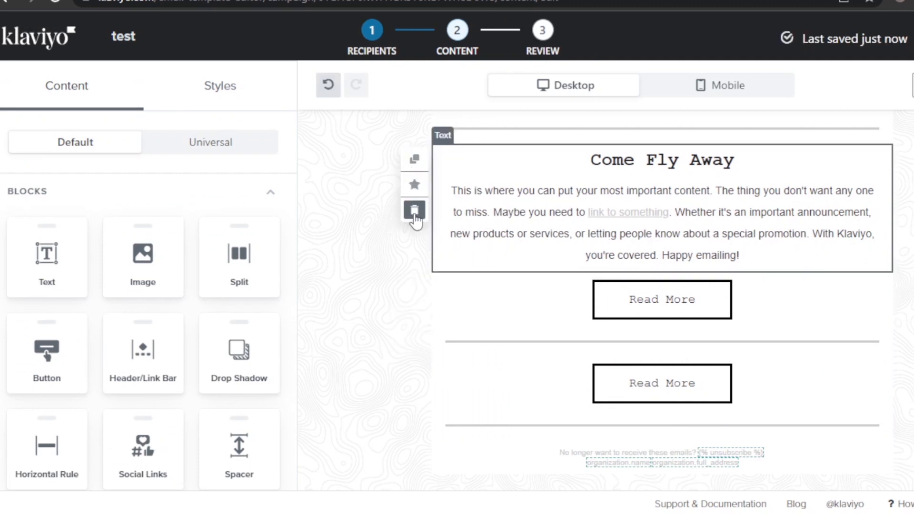
click(415, 210)
scroll(372, 377, up, 2)
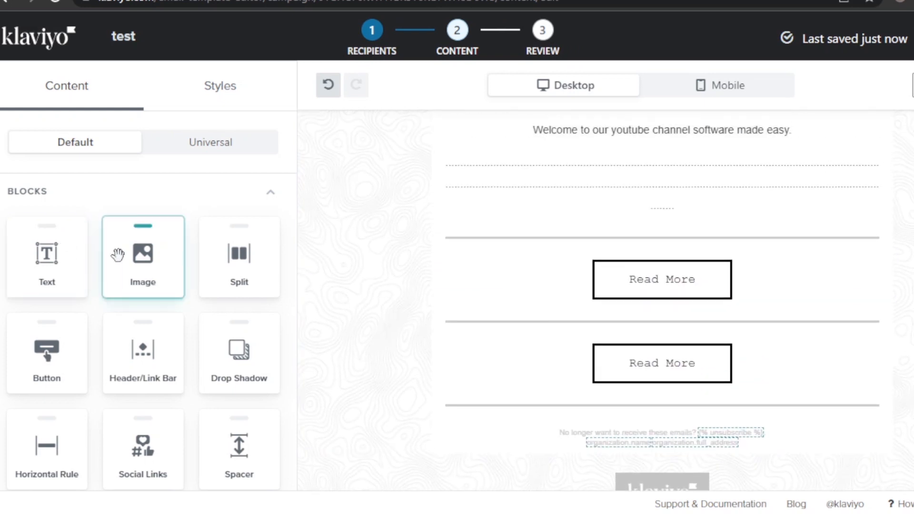
- Add an Image block below the welcome text and start uploading a photo from the computer
drag(117, 255, 622, 199)
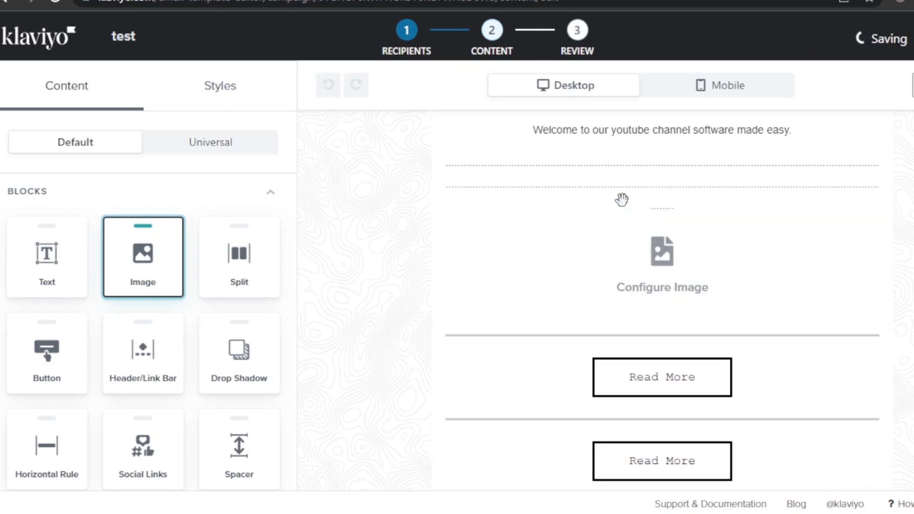
click(669, 265)
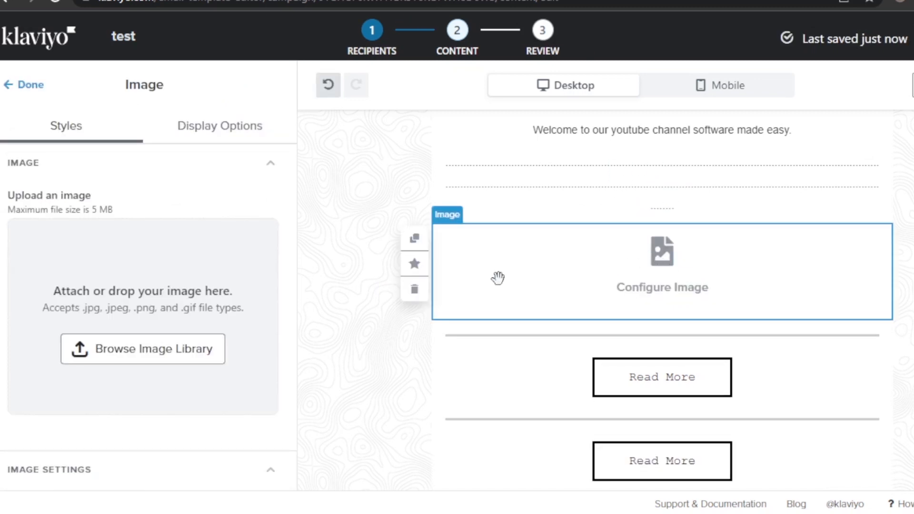
click(157, 352)
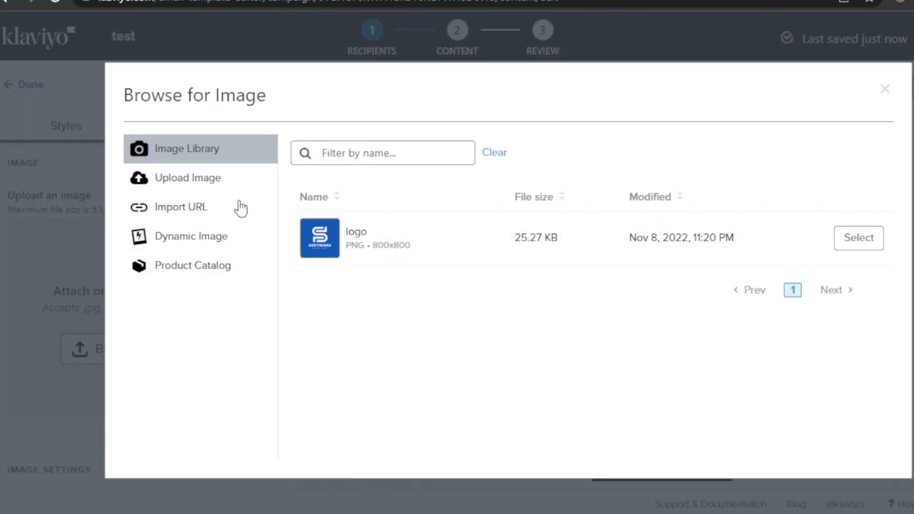
click(189, 248)
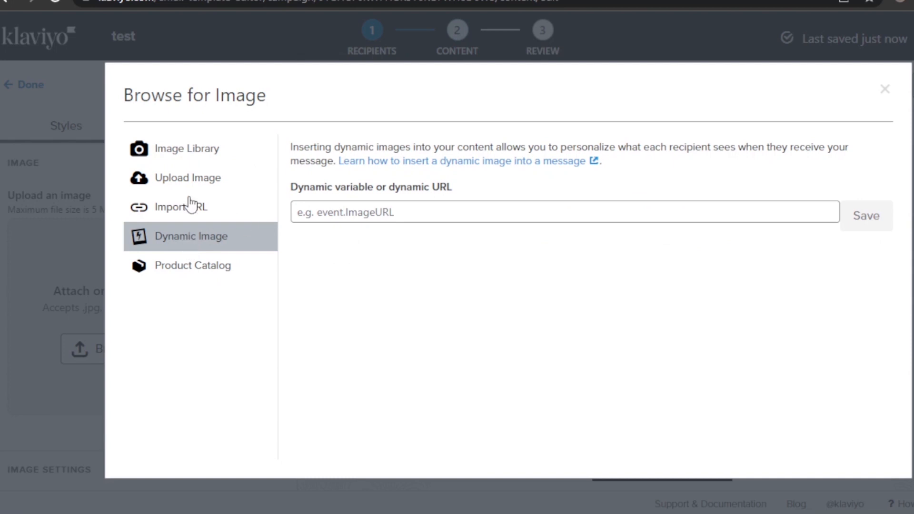
click(189, 180)
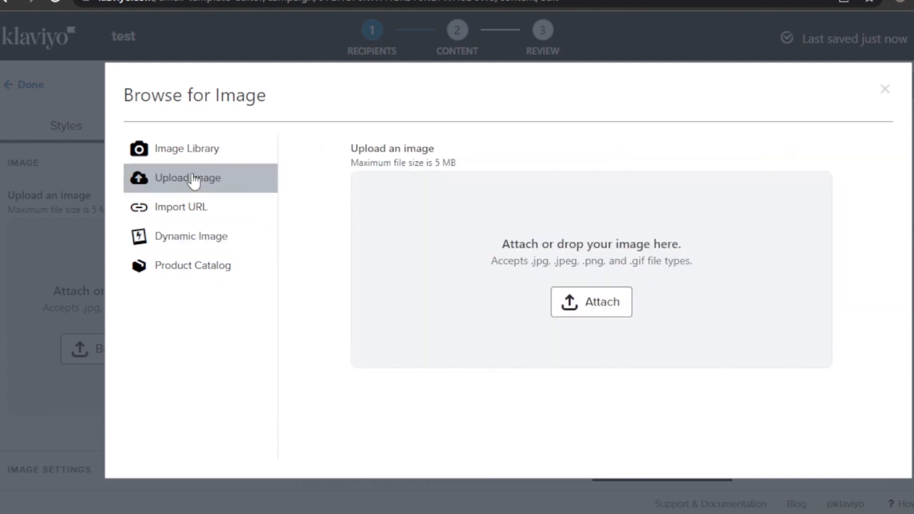
click(587, 294)
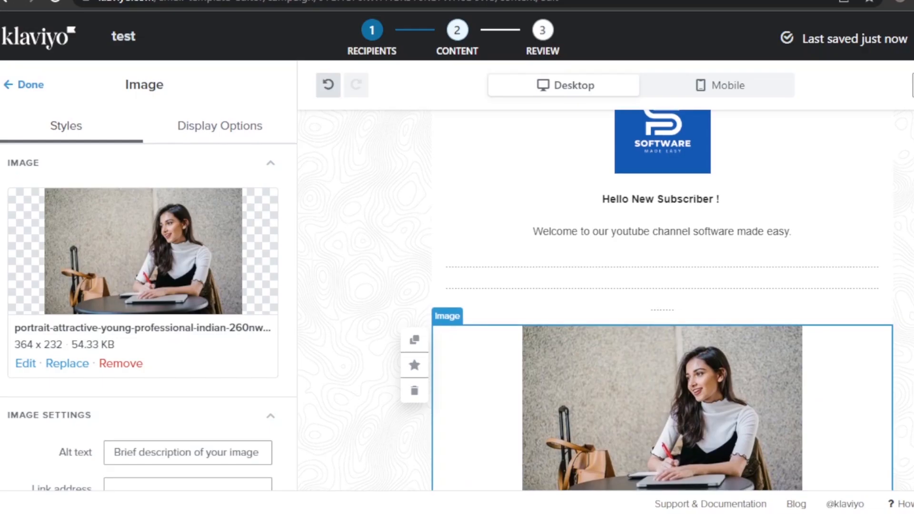
scroll(348, 273, down, 5)
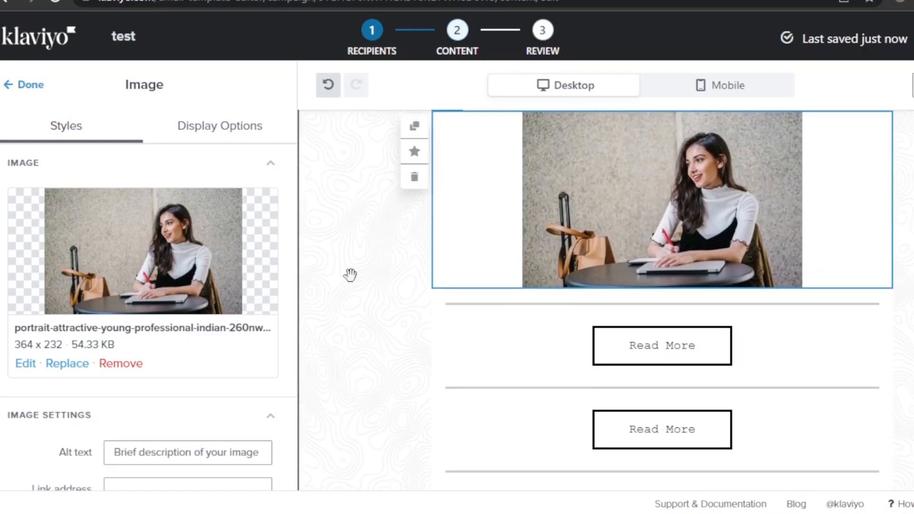
- Finish the café photo block and delete the first Read More button
click(31, 85)
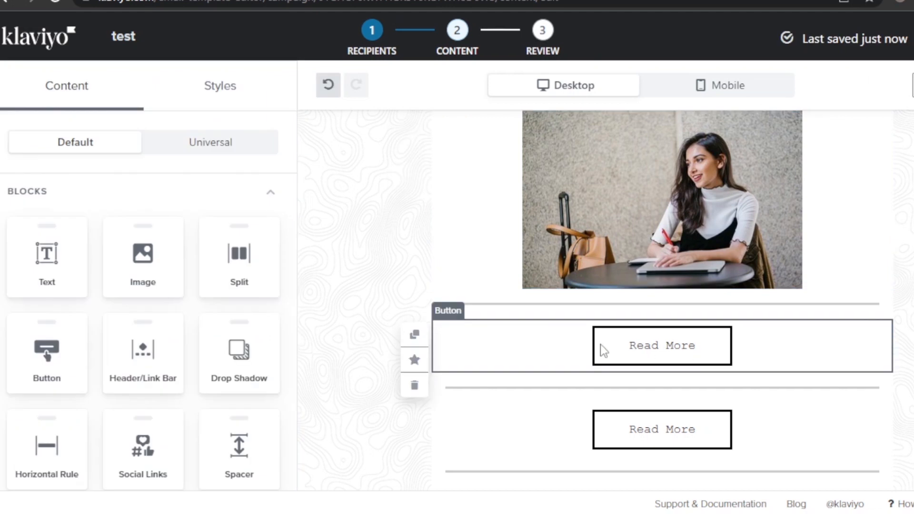
click(638, 350)
click(415, 385)
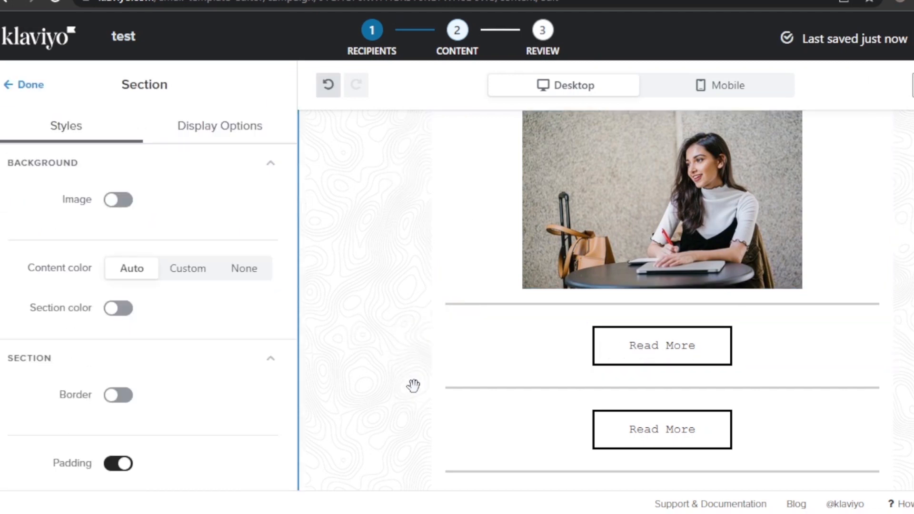
click(595, 355)
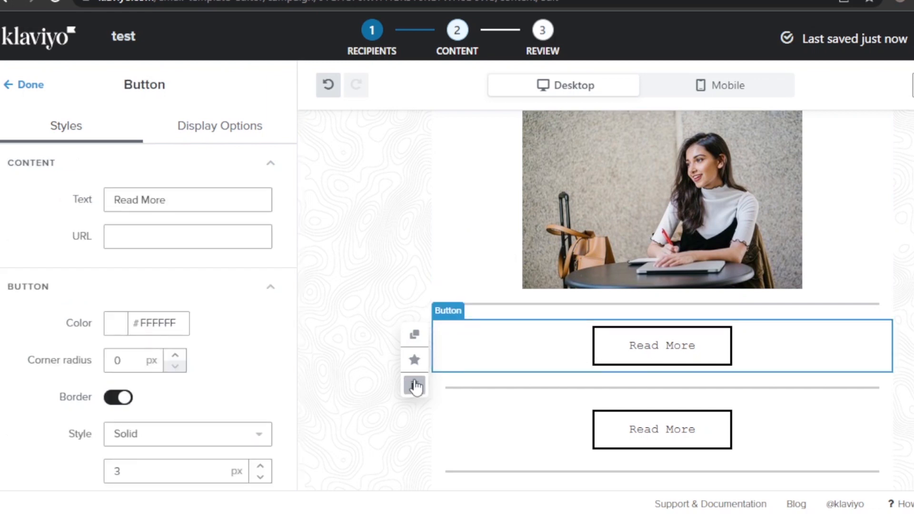
click(414, 385)
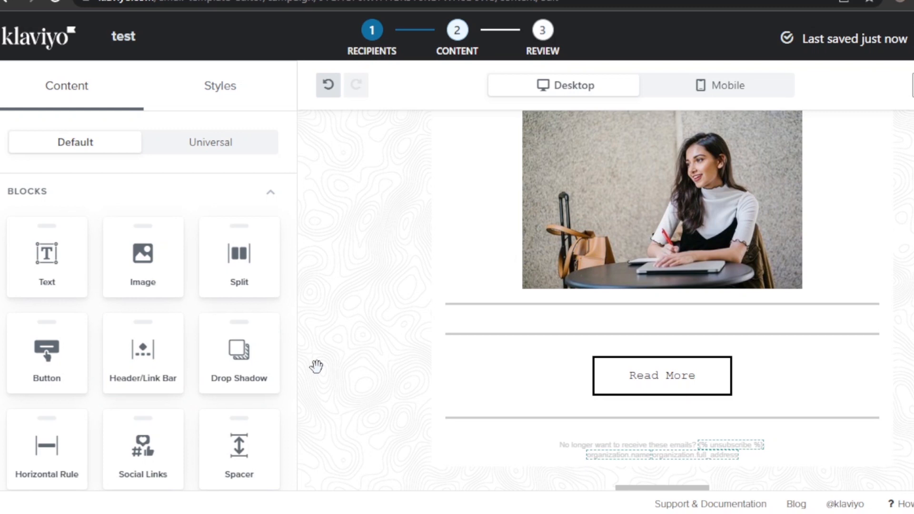
scroll(708, 350, down, 2)
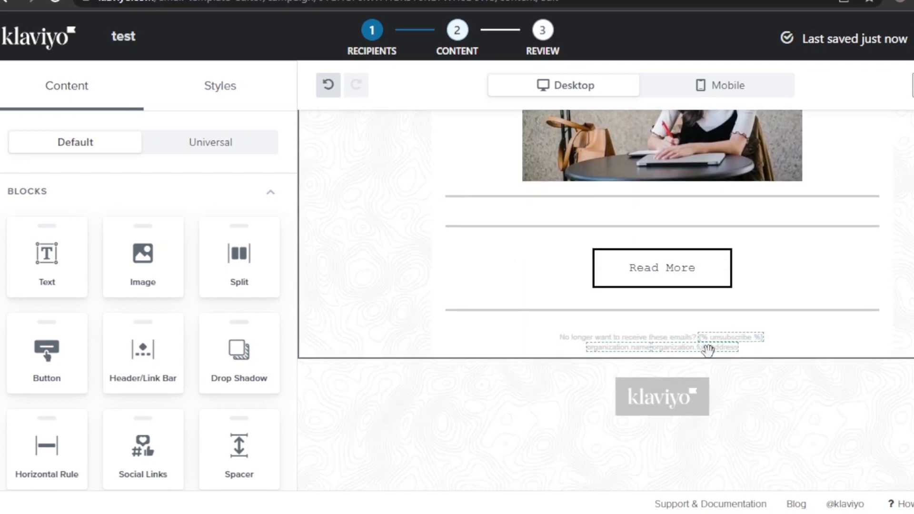
scroll(402, 299, up, 2)
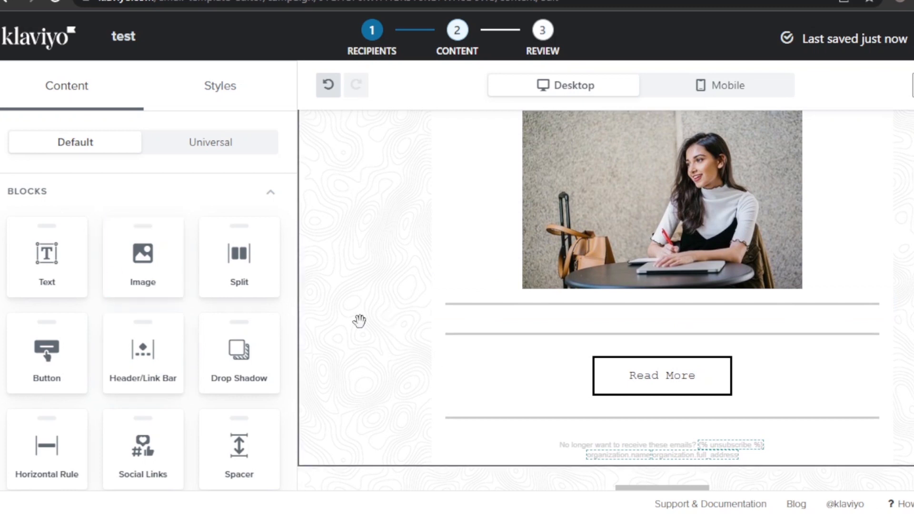
- Add a Button block below the photo labelled 'Subscribe now', leaving its URL empty
drag(48, 364, 622, 318)
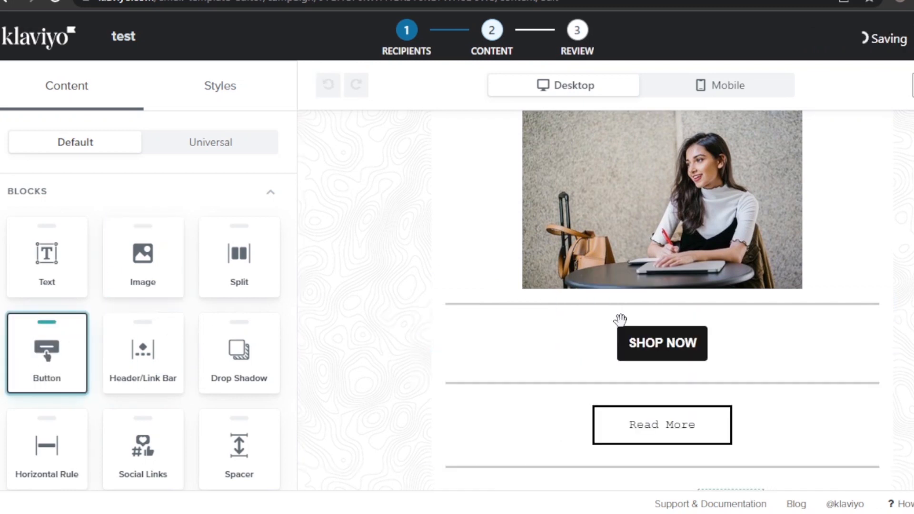
click(648, 357)
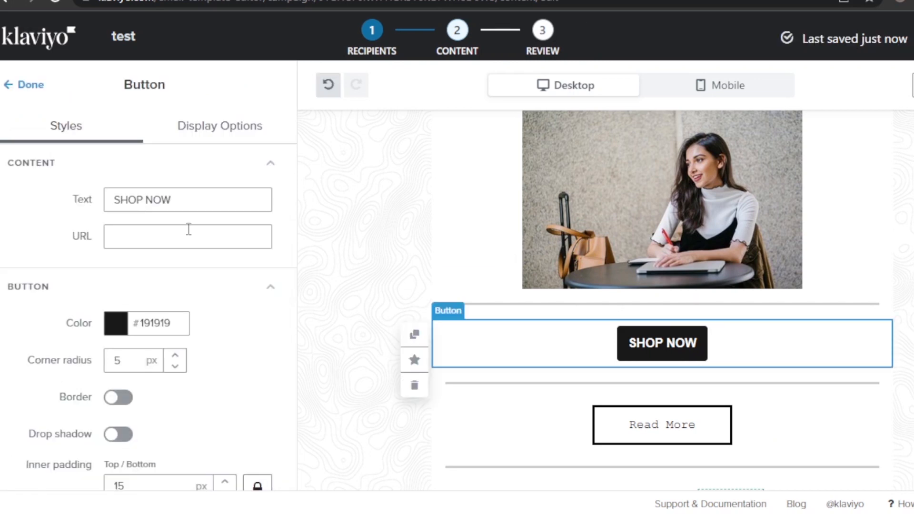
click(180, 199)
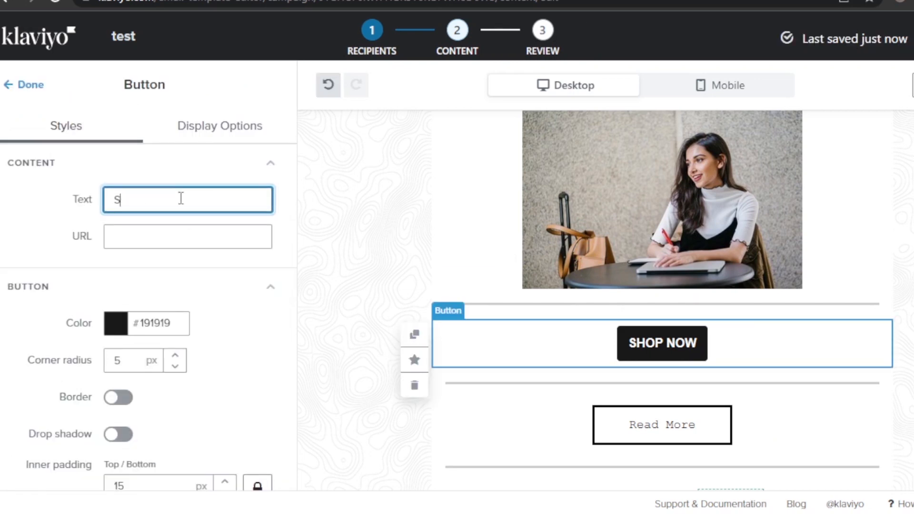
text(s)
key(BackSpace)
text(Subscribe now)
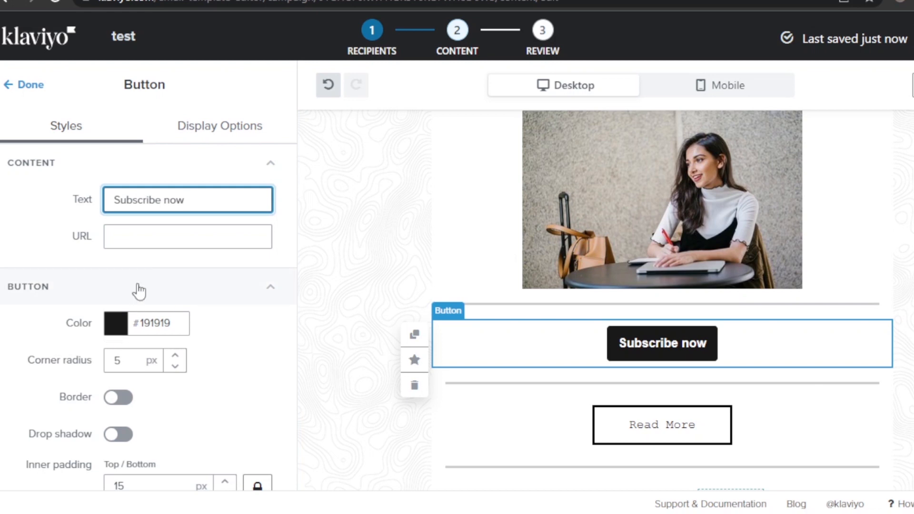
click(114, 235)
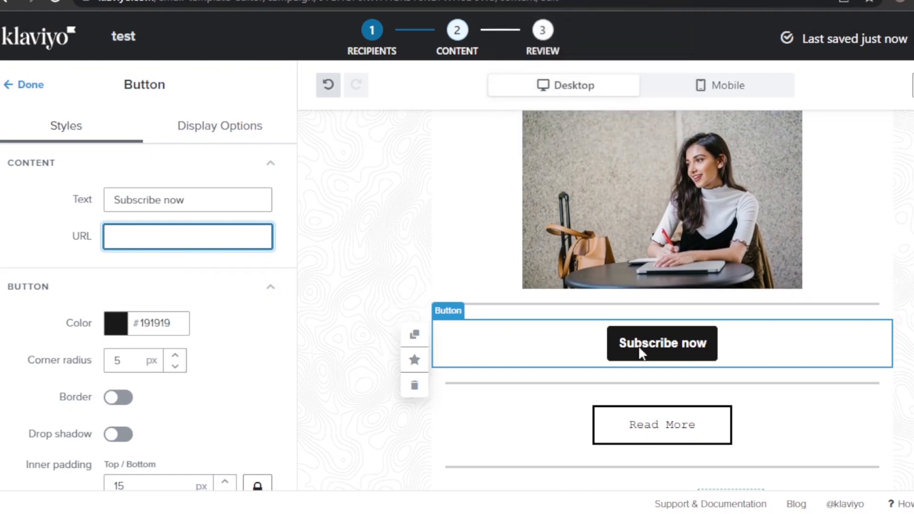
scroll(903, 308, up, 5)
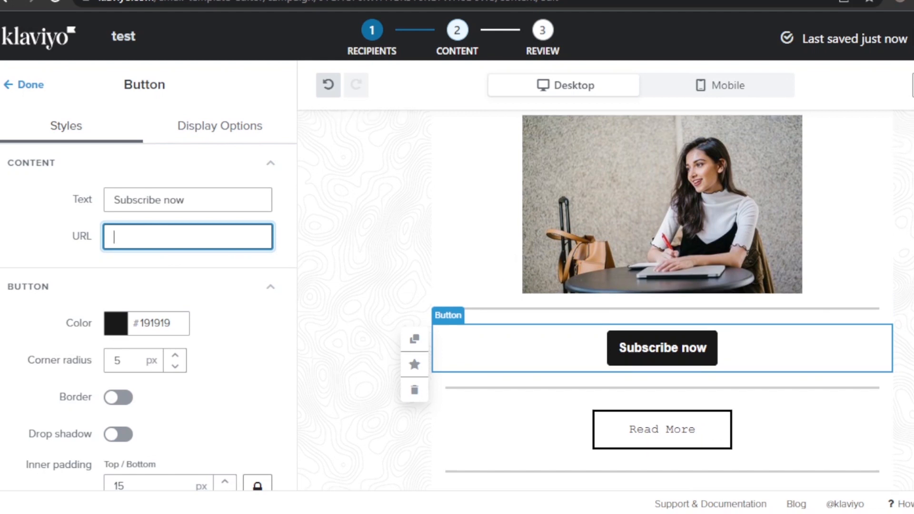
scroll(904, 308, down, 6)
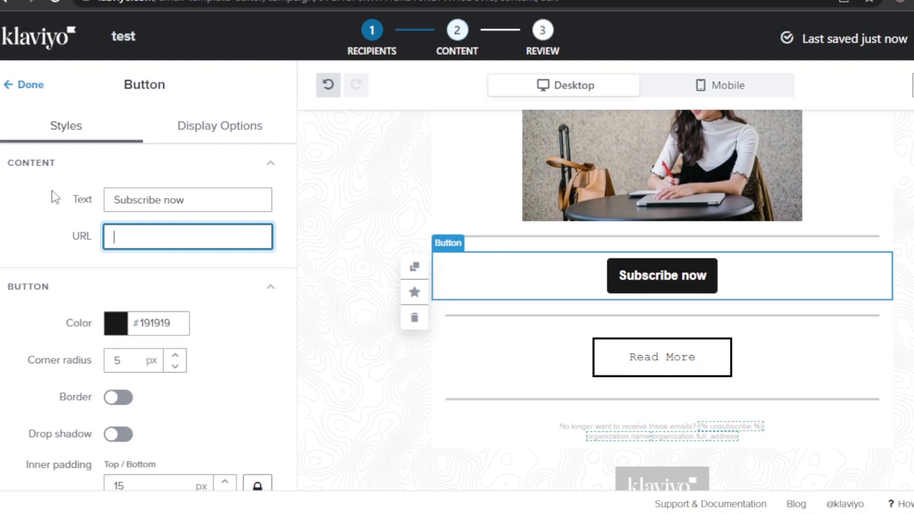
click(31, 86)
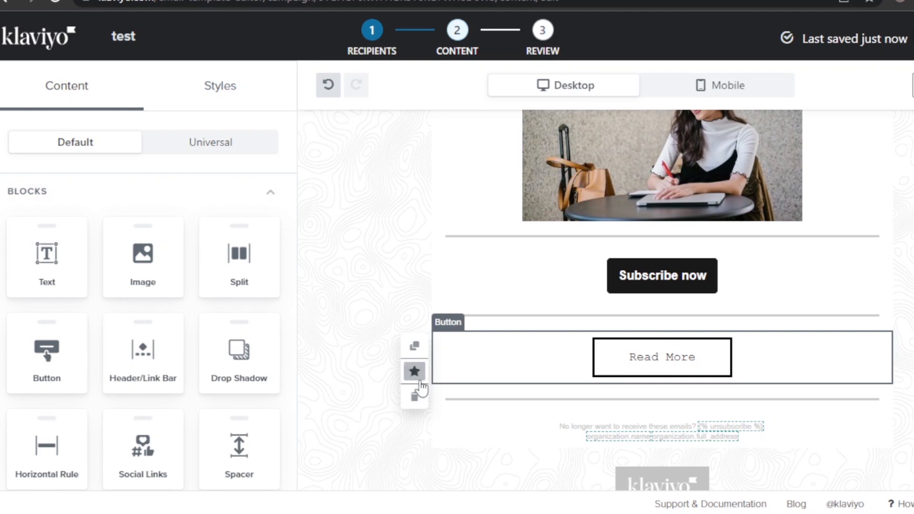
- Delete the Read More button and the two divider lines below Subscribe now
click(414, 396)
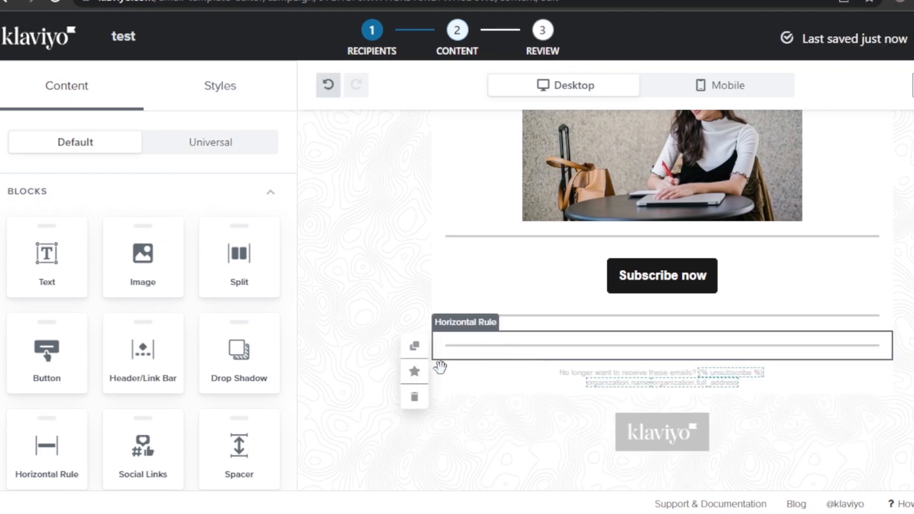
click(414, 396)
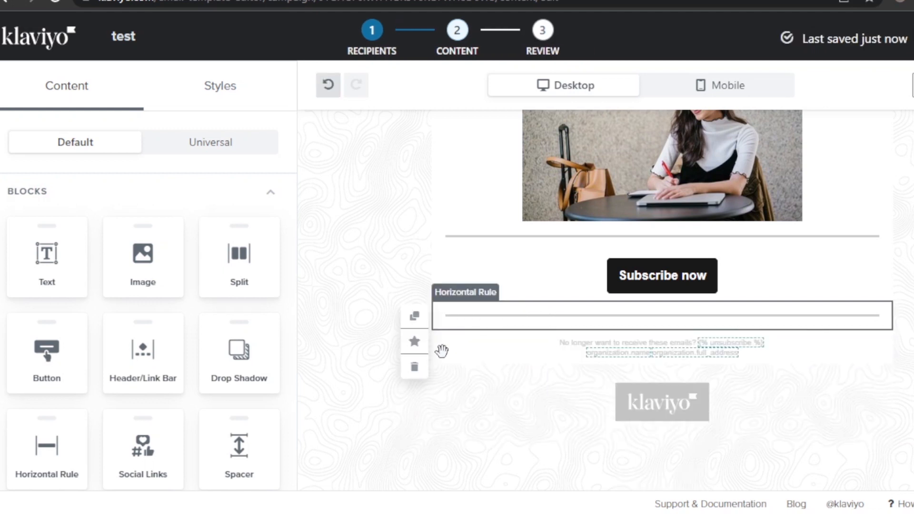
click(414, 368)
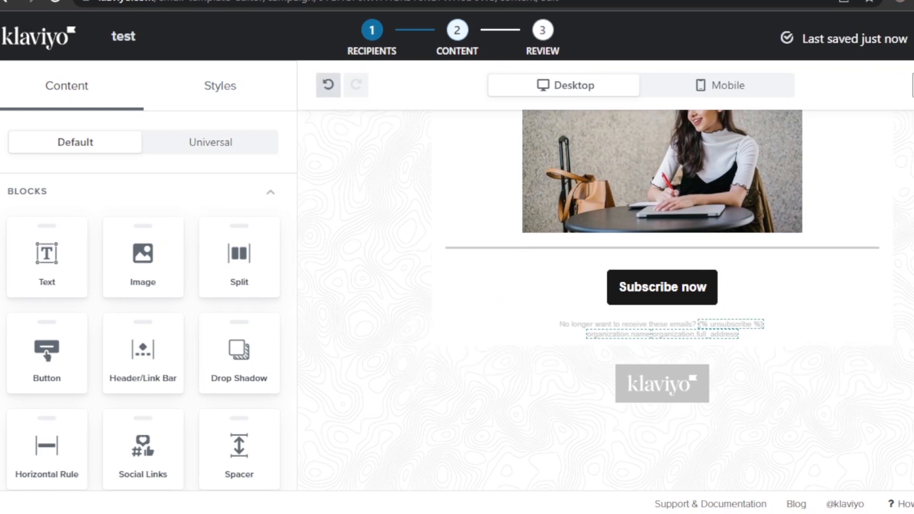
scroll(662, 300, up, 4)
scroll(662, 300, down, 2)
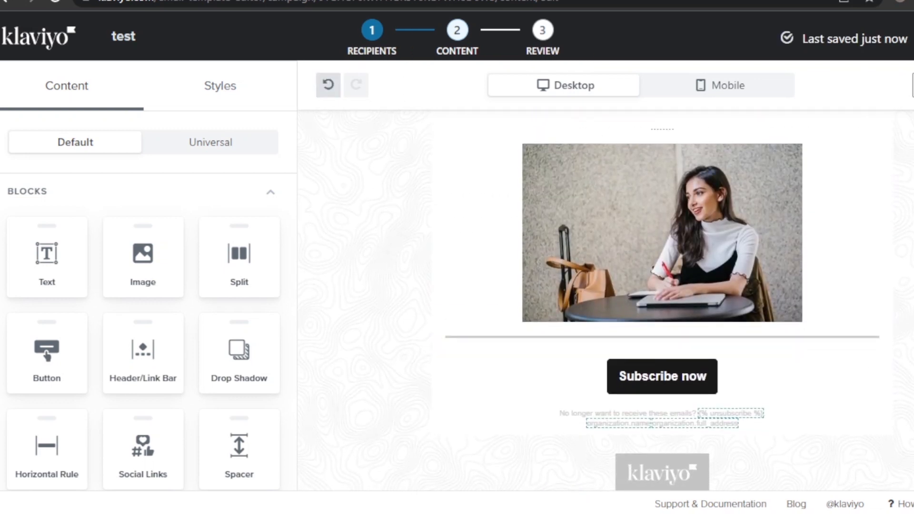
scroll(486, 403, down, 2)
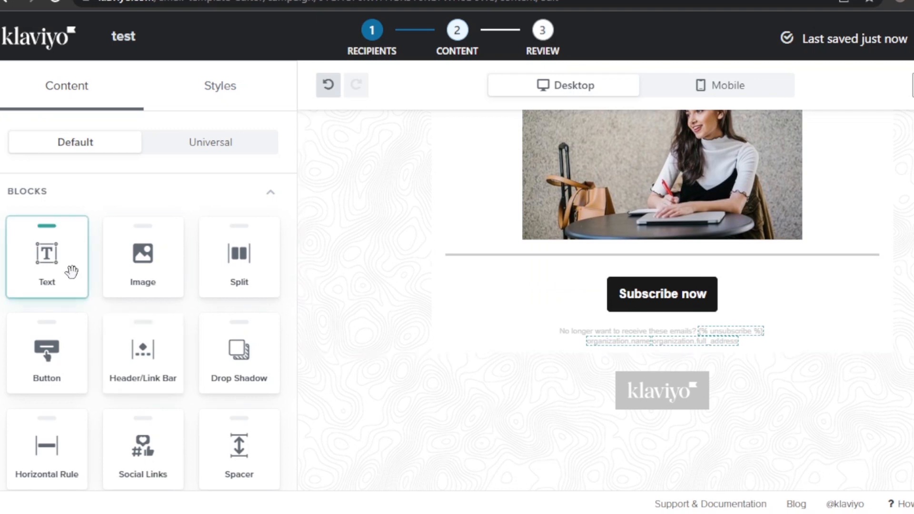
- Add a Text block below the Subscribe now button and clear its placeholder text
drag(53, 268, 608, 334)
click(639, 337)
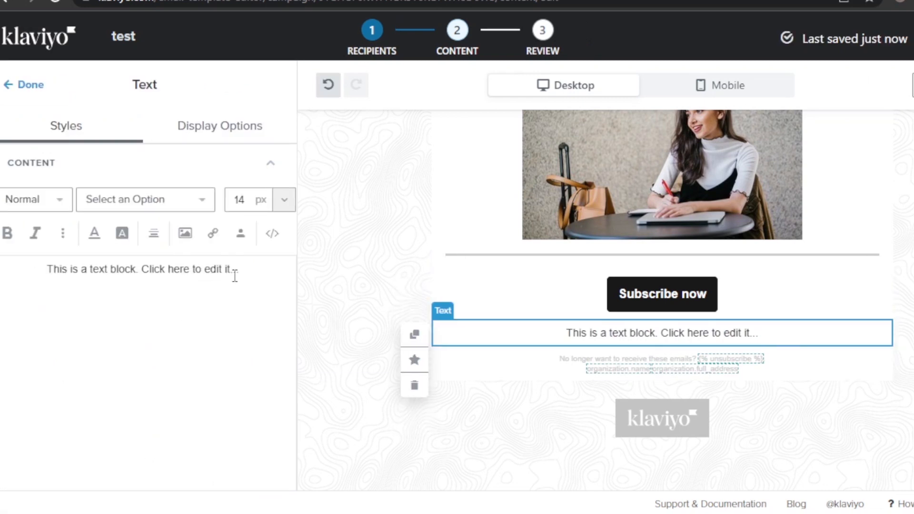
key(BackSpace)
key(BackSpace)
key(BackSpace)
key(BackSpace)
key(BackSpace)
key(BackSpace)
key(BackSpace)
key(BackSpace)
key(BackSpace)
key(BackSpace)
key(BackSpace)
key(BackSpace)
key(BackSpace)
key(BackSpace)
key(BackSpace)
key(BackSpace)
key(BackSpace)
key(BackSpace)
key(BackSpace)
key(BackSpace)
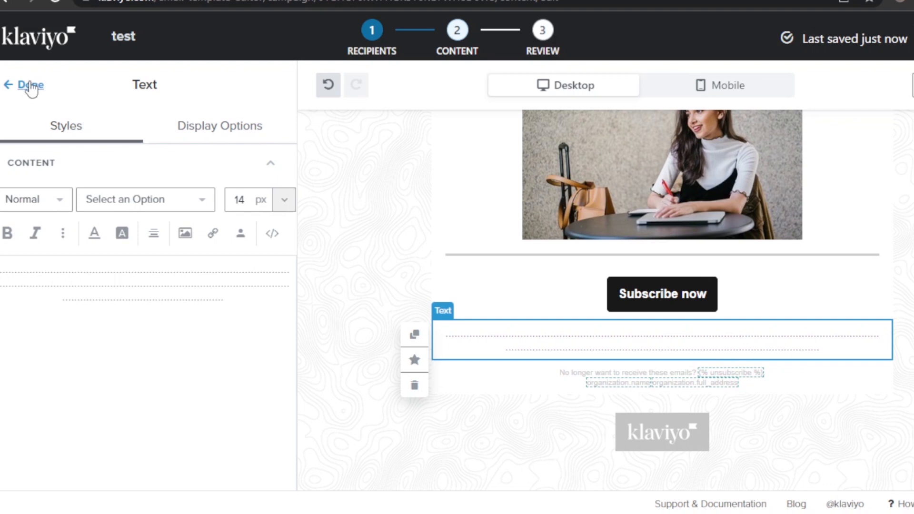
click(30, 86)
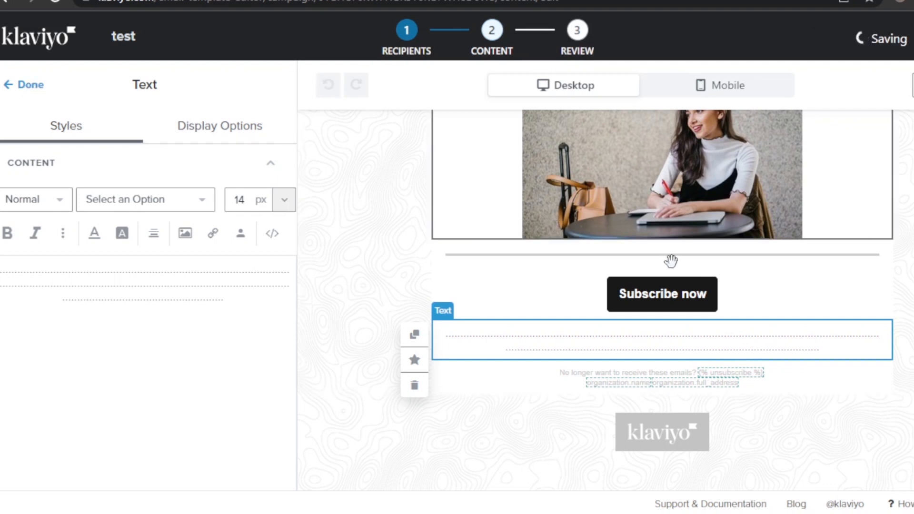
scroll(662, 300, up, 7)
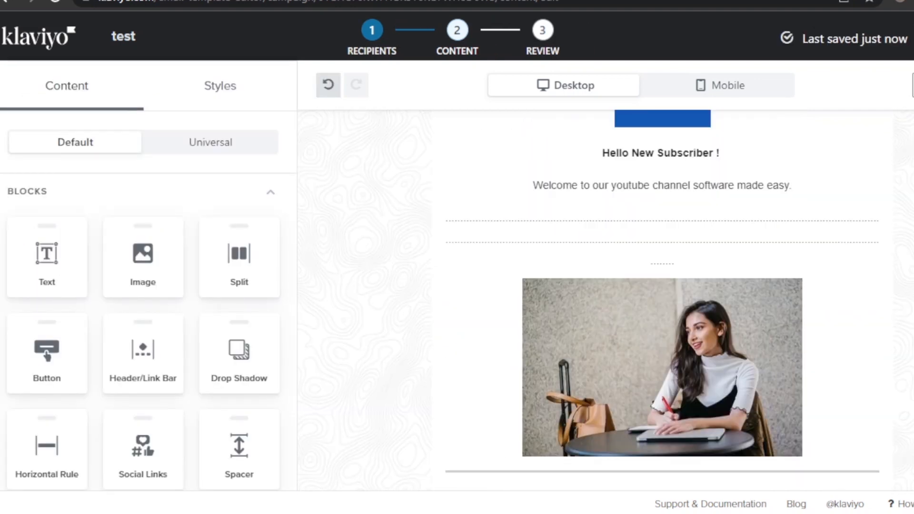
- Change the template background colour from white to pale blue #D3E6FF
scroll(661, 300, down, 6)
scroll(549, 246, up, 6)
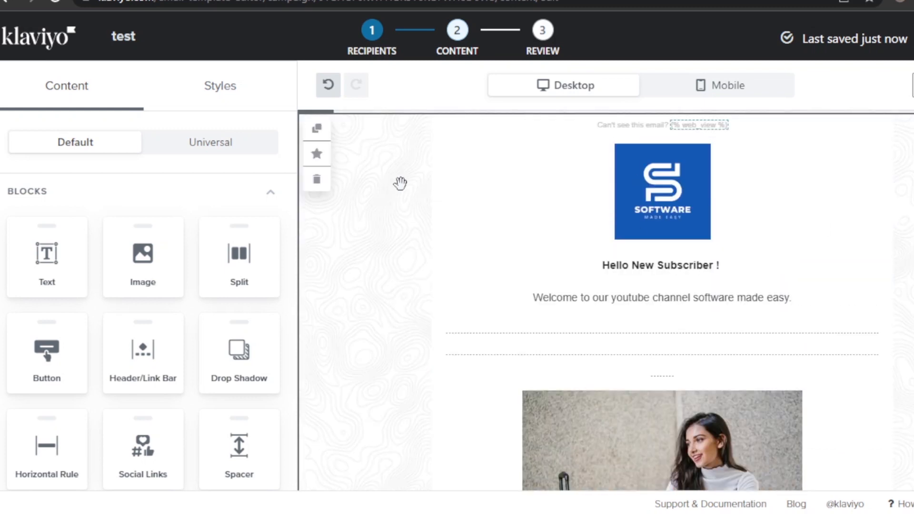
click(232, 85)
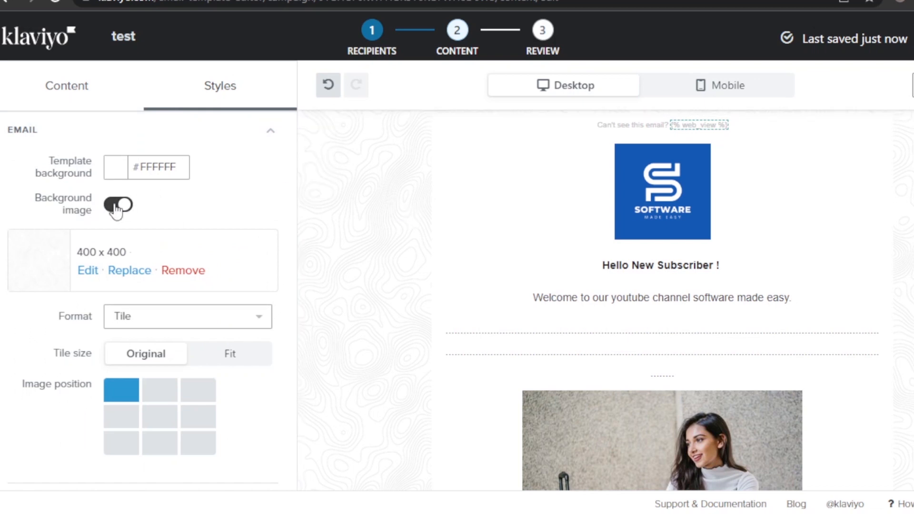
click(115, 180)
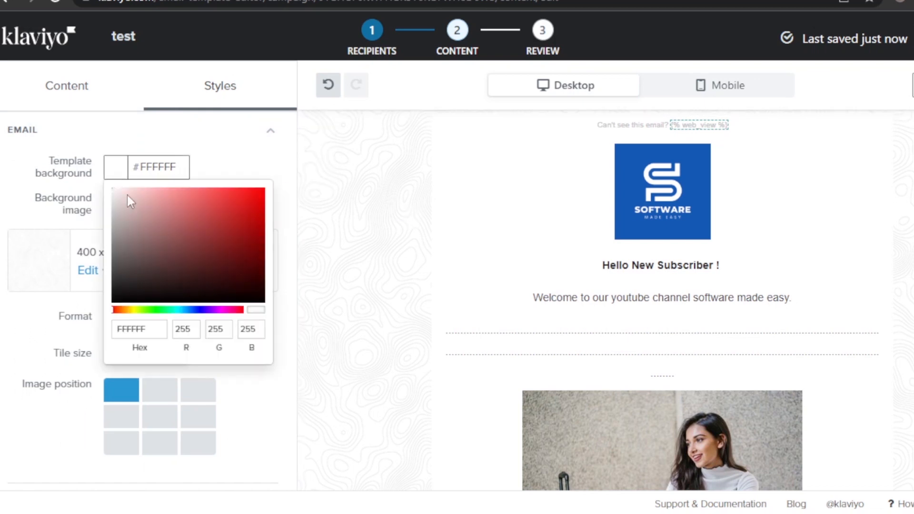
click(190, 312)
click(169, 197)
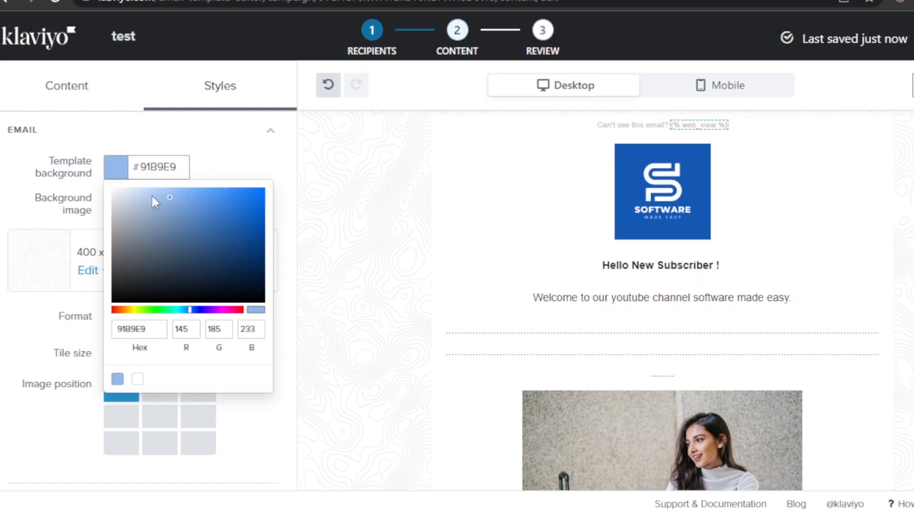
click(144, 186)
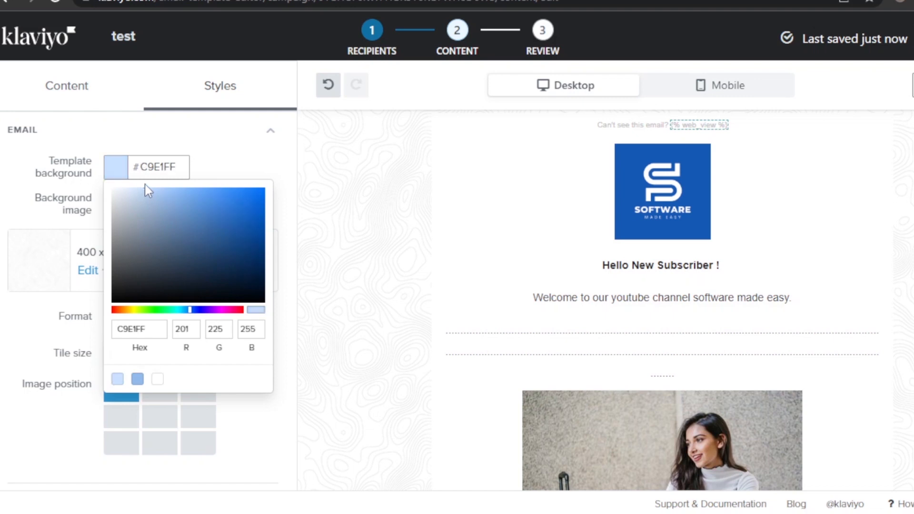
drag(167, 186, 139, 179)
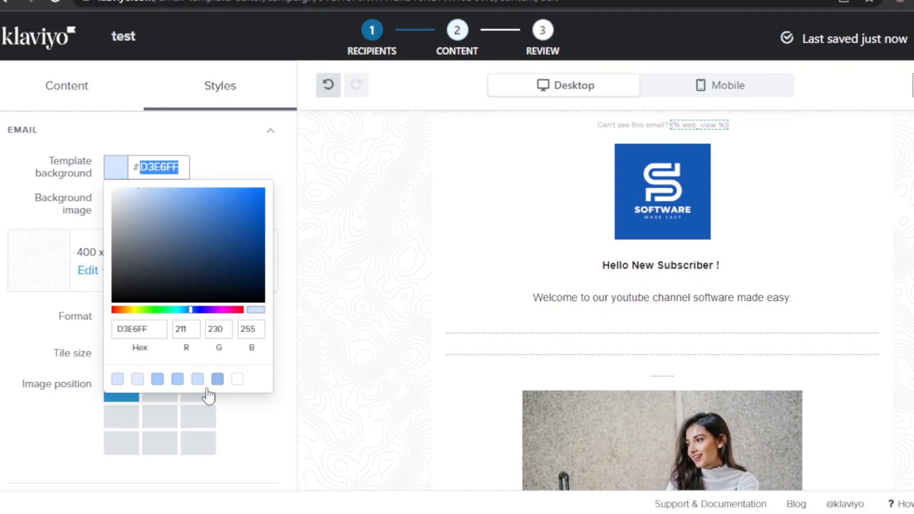
click(247, 476)
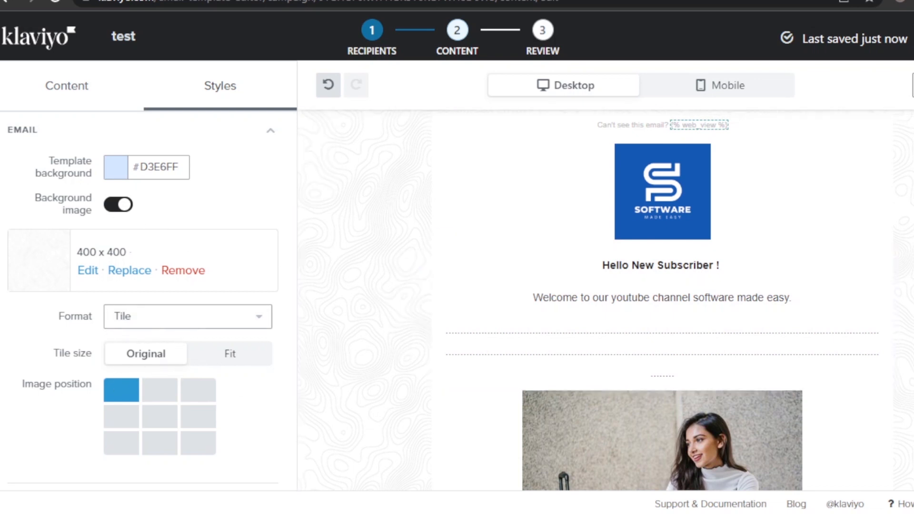
scroll(305, 202, up, 1)
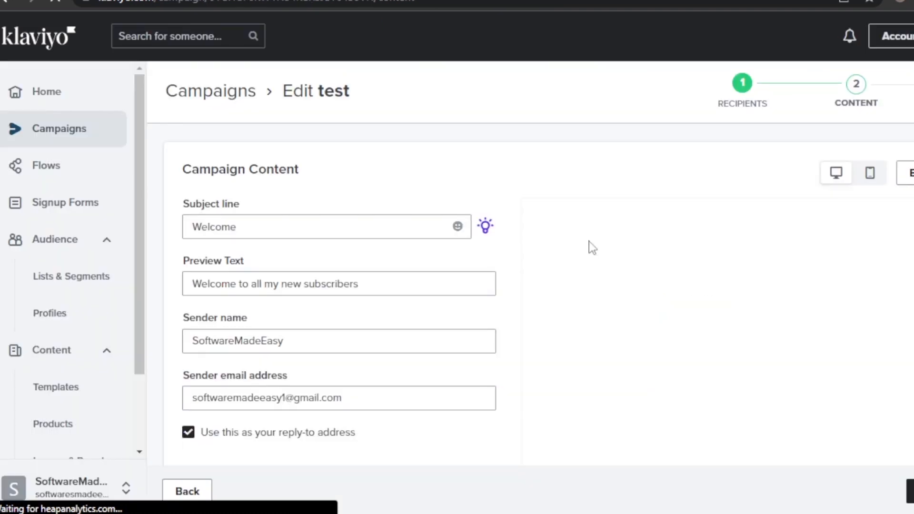
- Check the email preview and continue to the campaign's Review step
scroll(538, 266, down, 2)
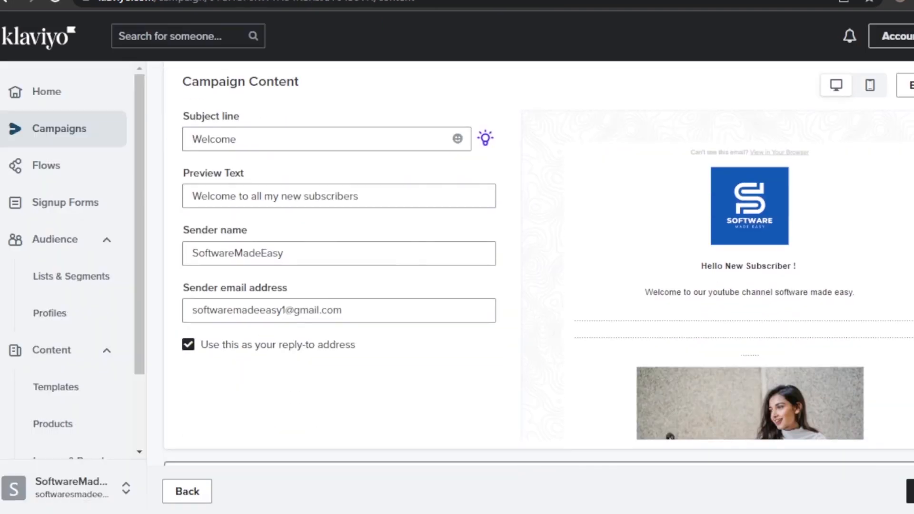
scroll(744, 275, down, 5)
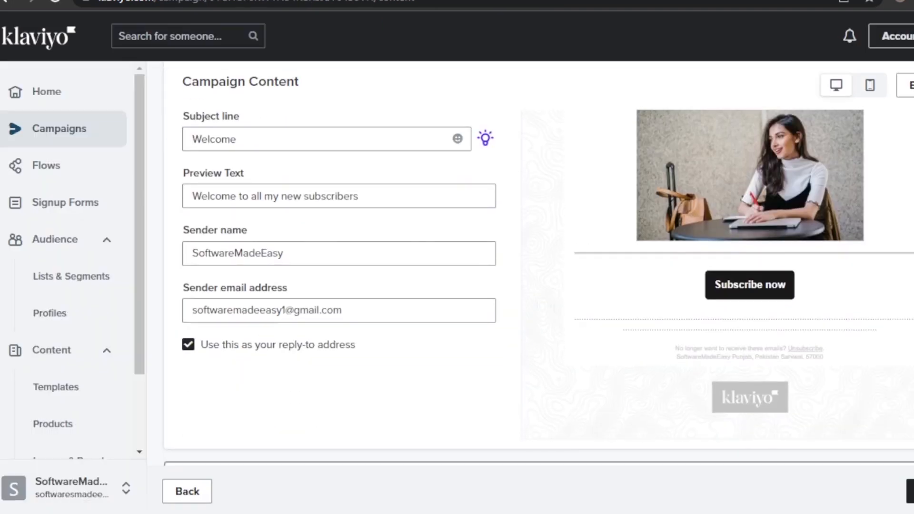
scroll(744, 274, up, 5)
scroll(744, 274, down, 4)
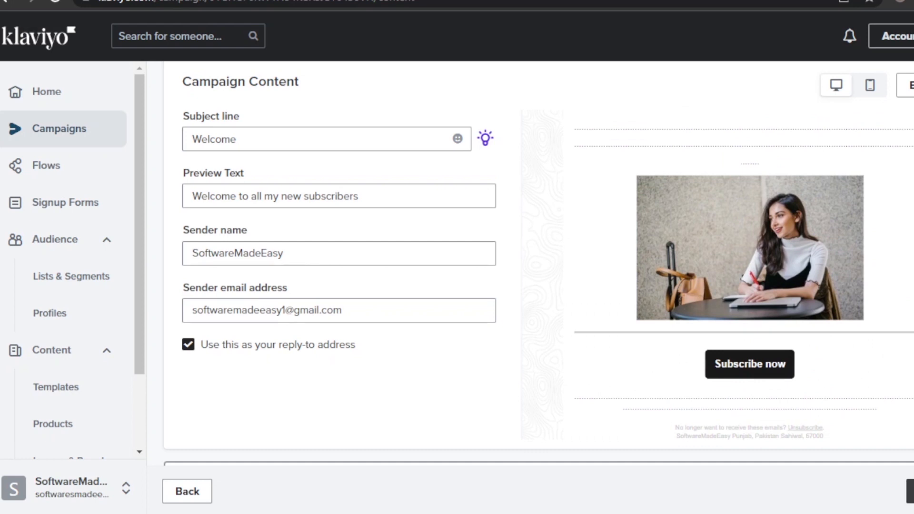
click(879, 486)
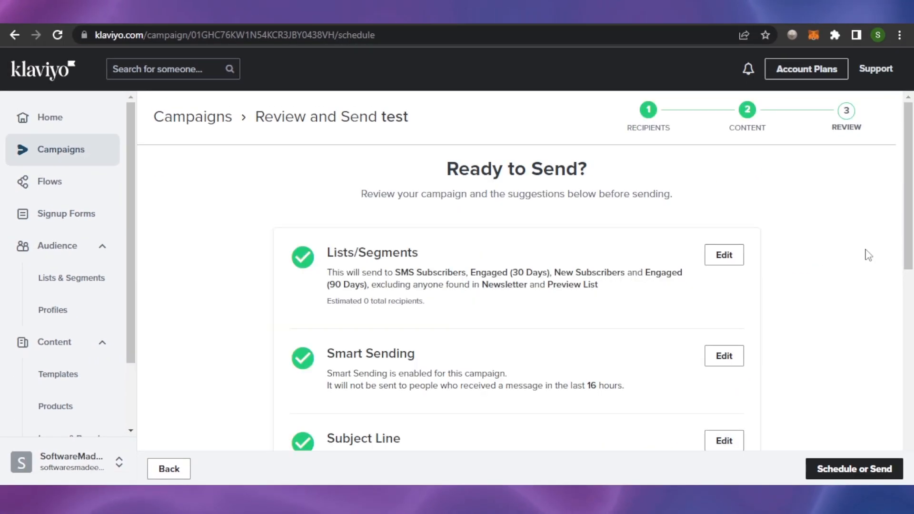
- Look over the Ready to Send? checklist, then return to the Home dashboard
drag(912, 195, 913, 376)
scroll(913, 376, up, 10)
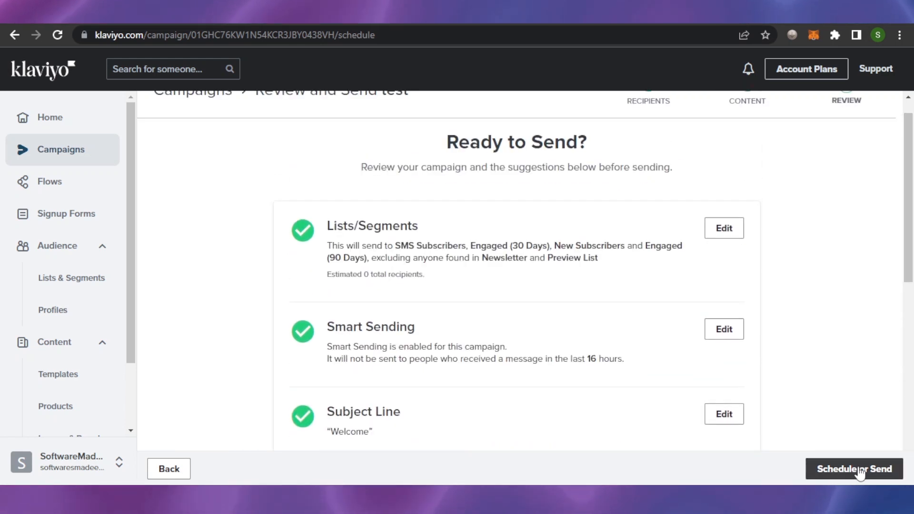
scroll(913, 205, up, 1)
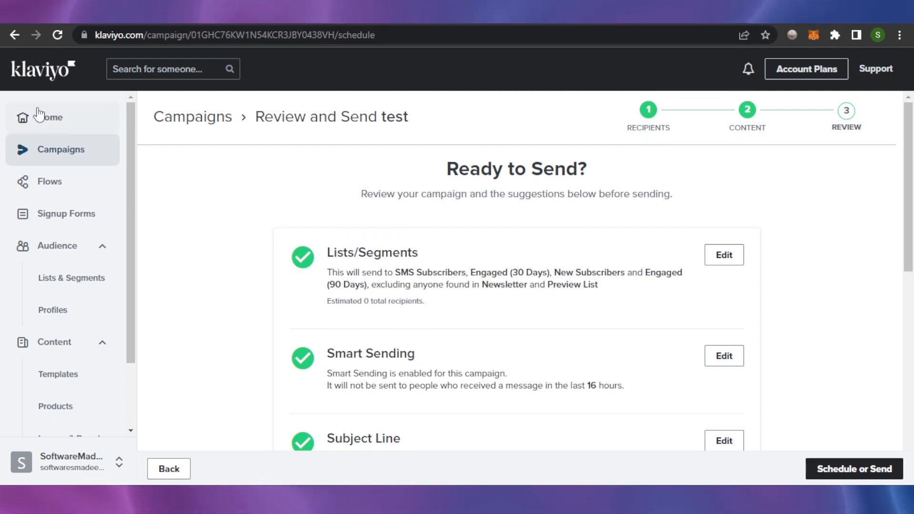
click(81, 119)
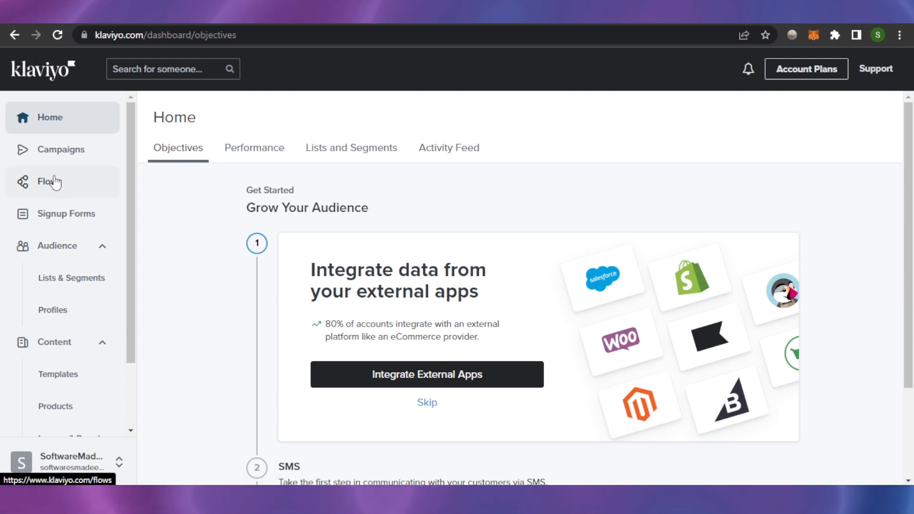
drag(128, 218, 130, 181)
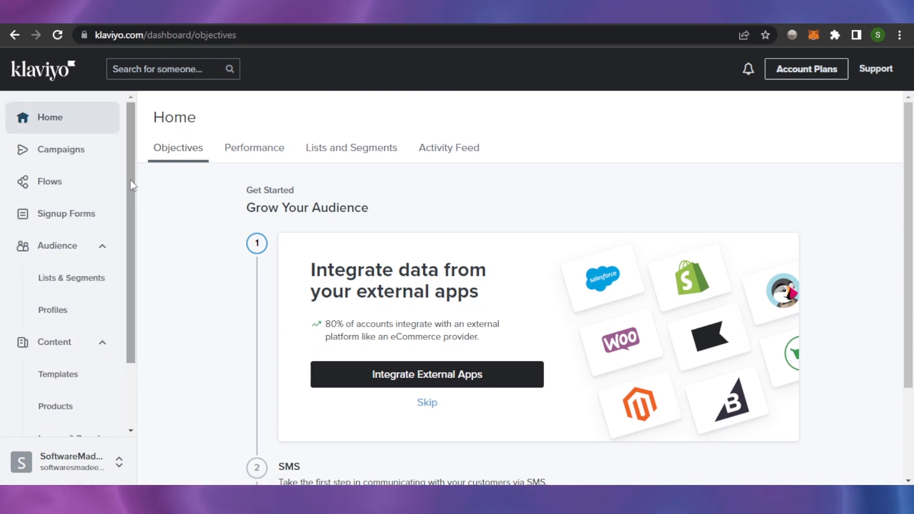